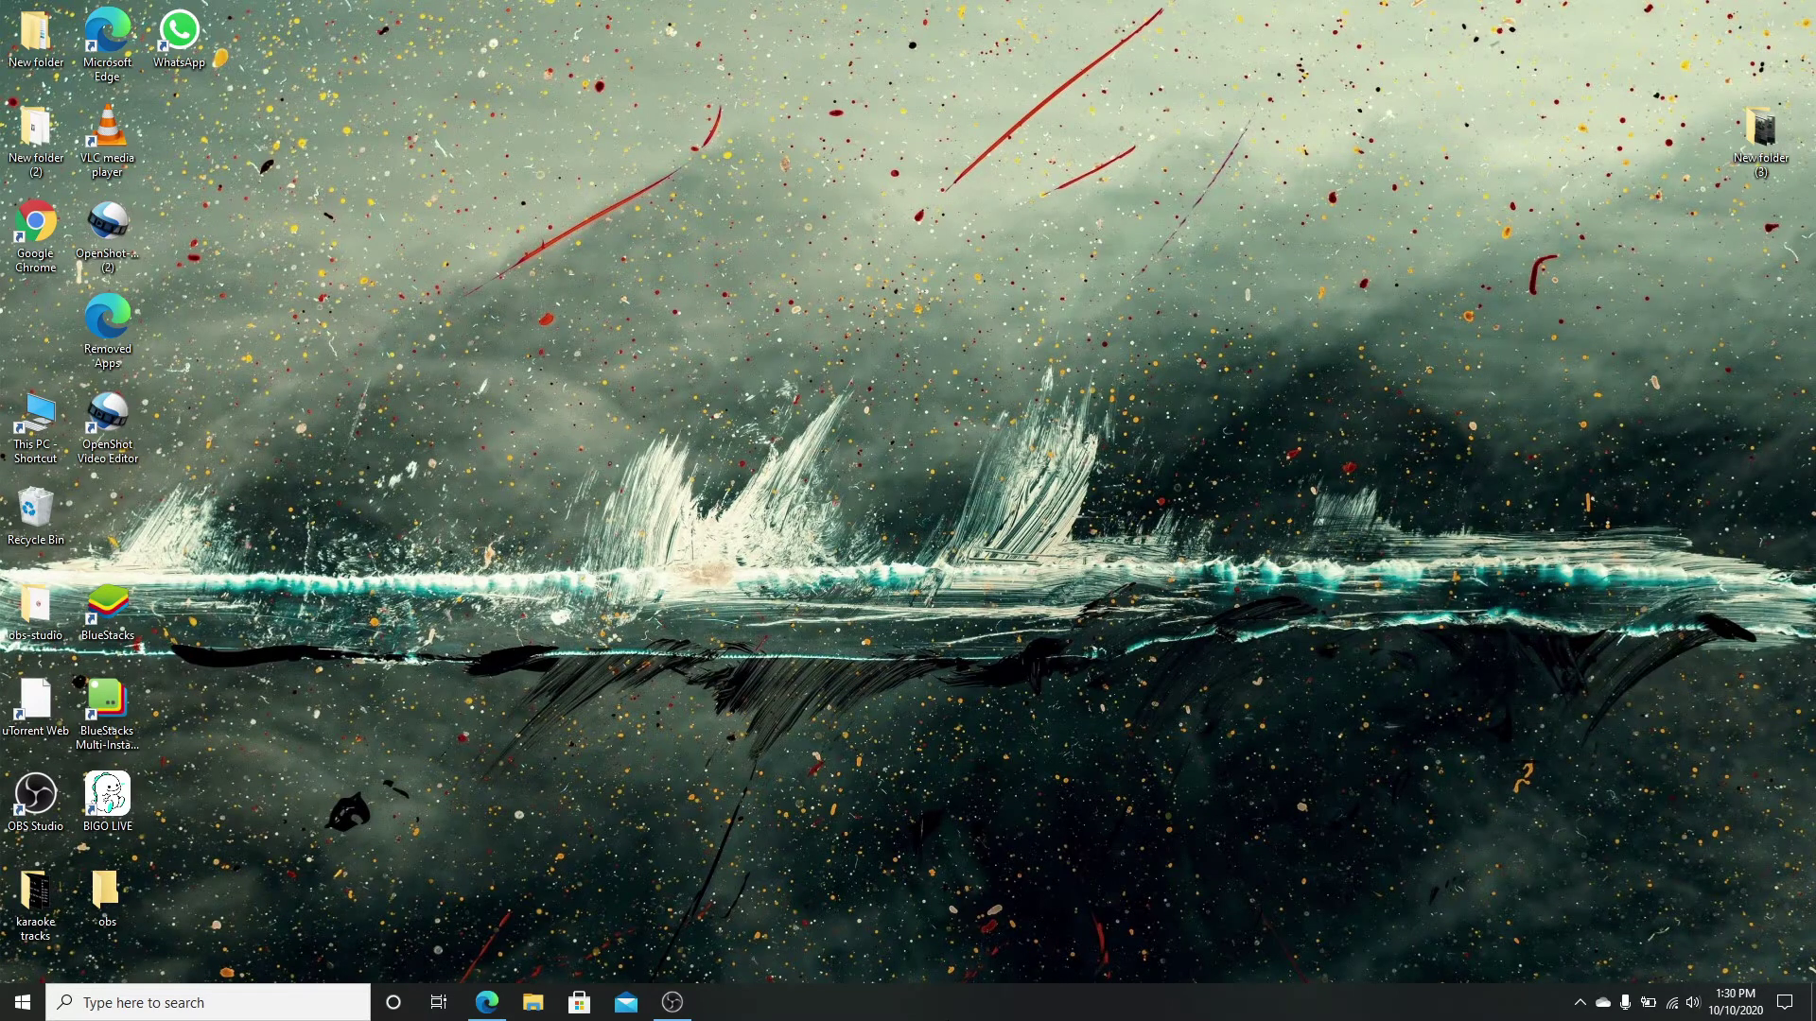
Bring Edge forward and rerun the recent 'social media' search on Twitter.
click(486, 1001)
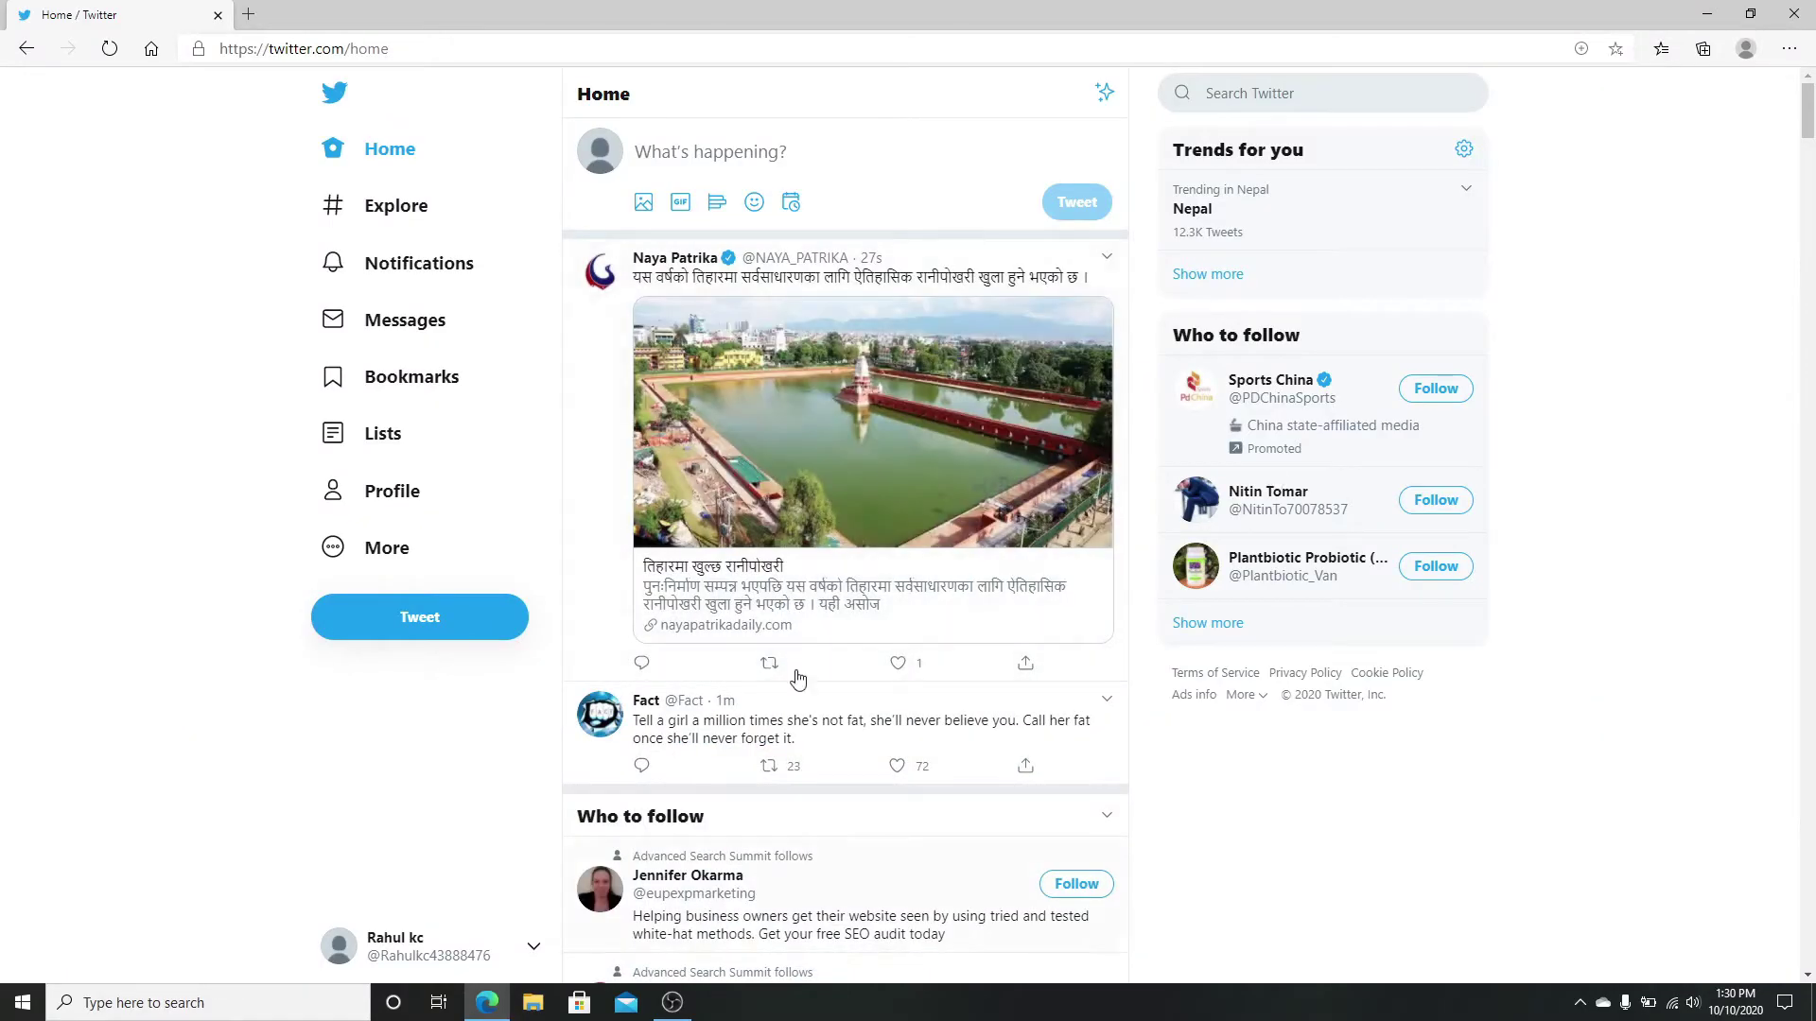
click(1353, 104)
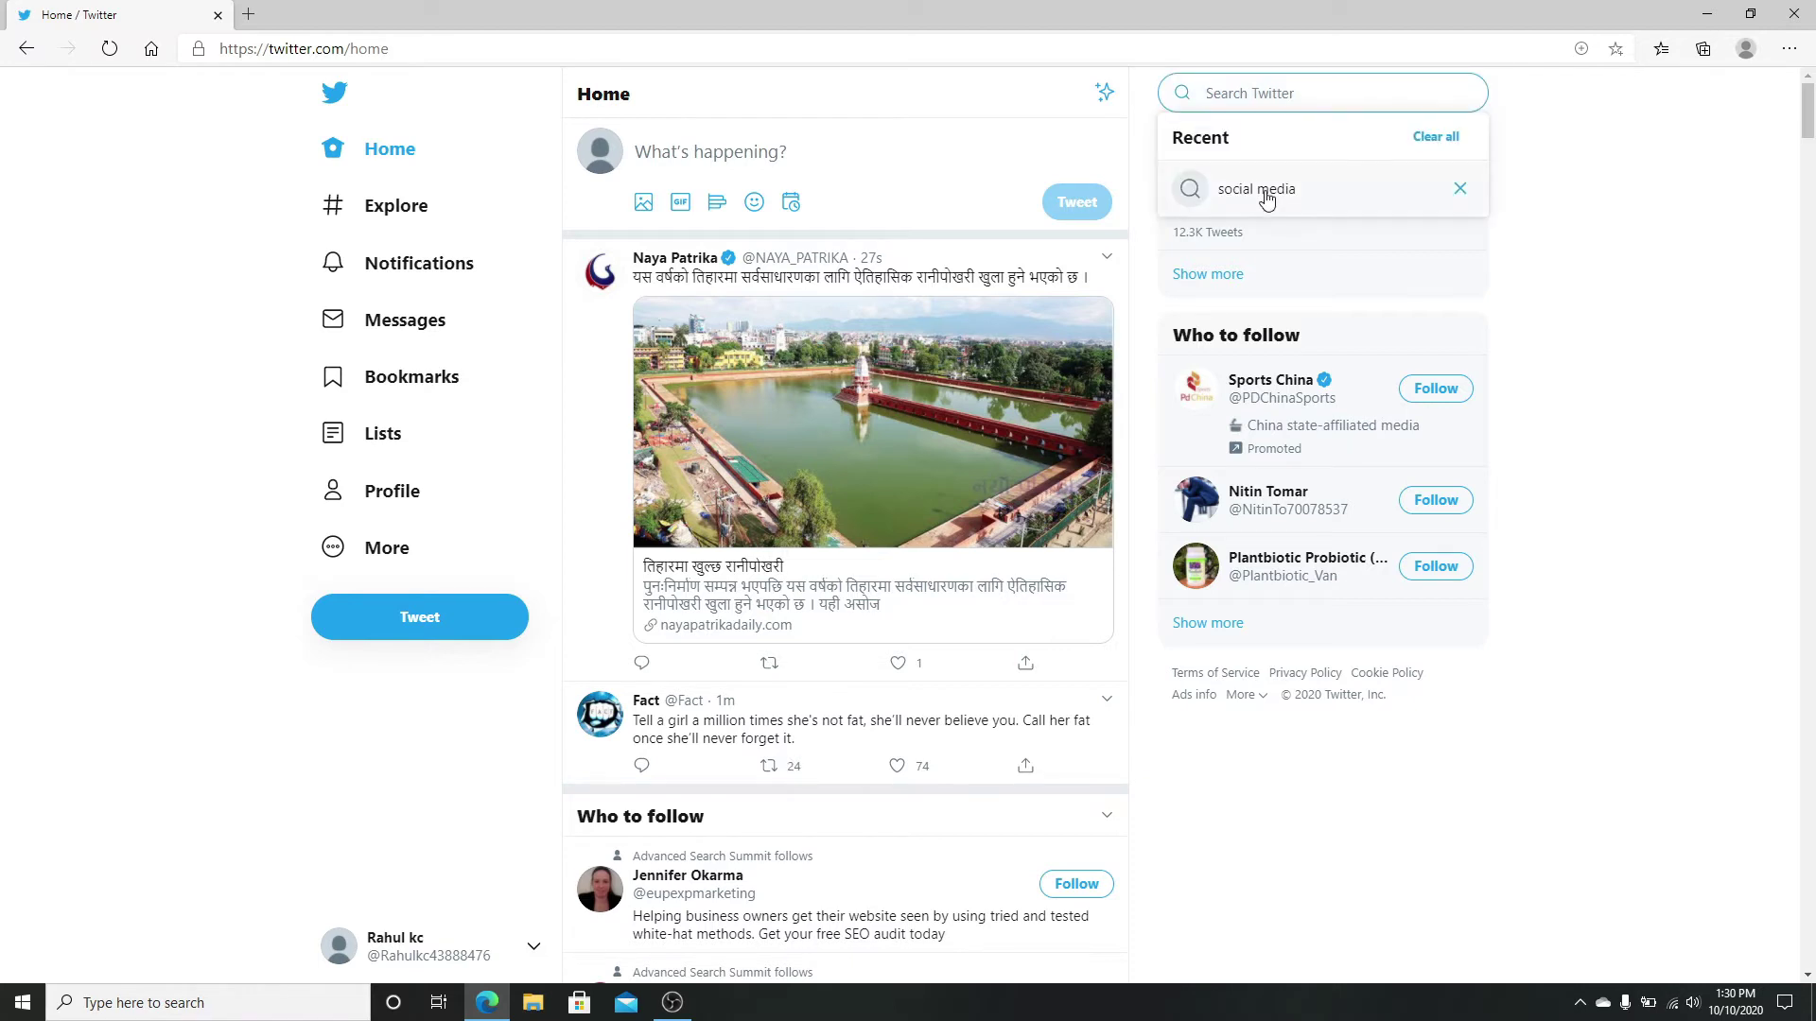
click(1267, 193)
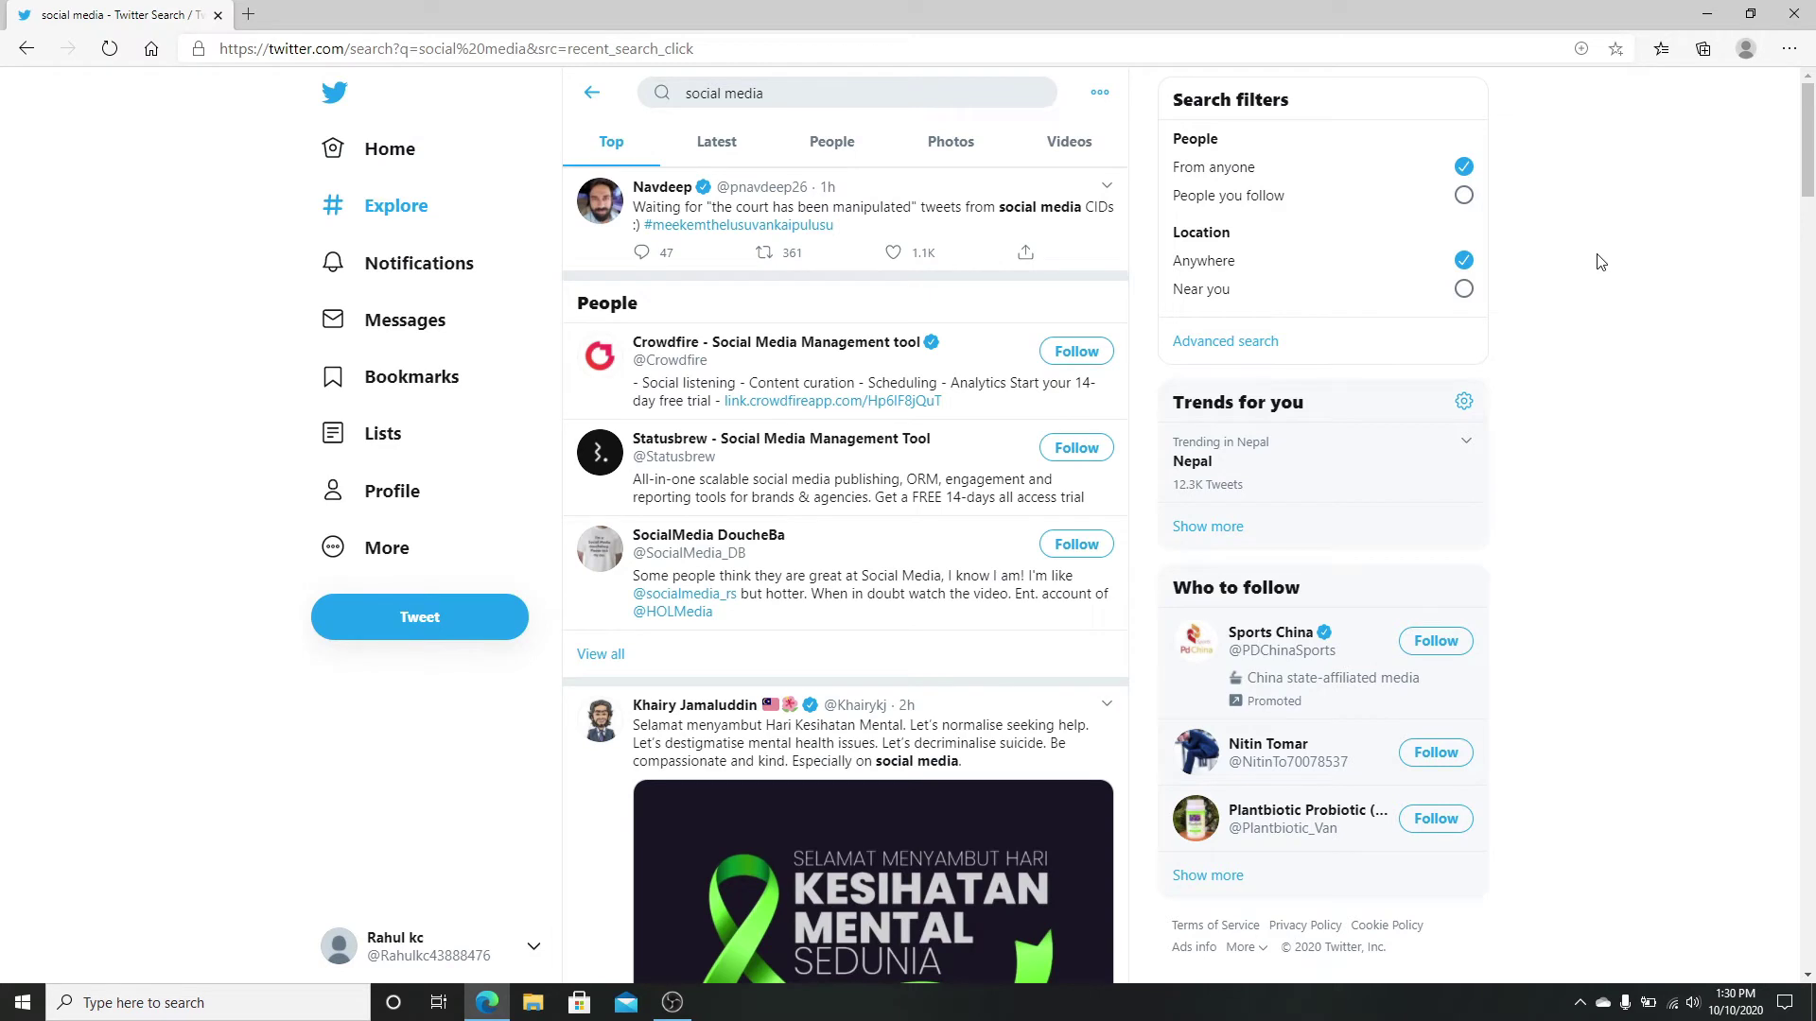
In Advanced search, require the words 'social media' and the exact phrase 'whats new'.
click(1234, 342)
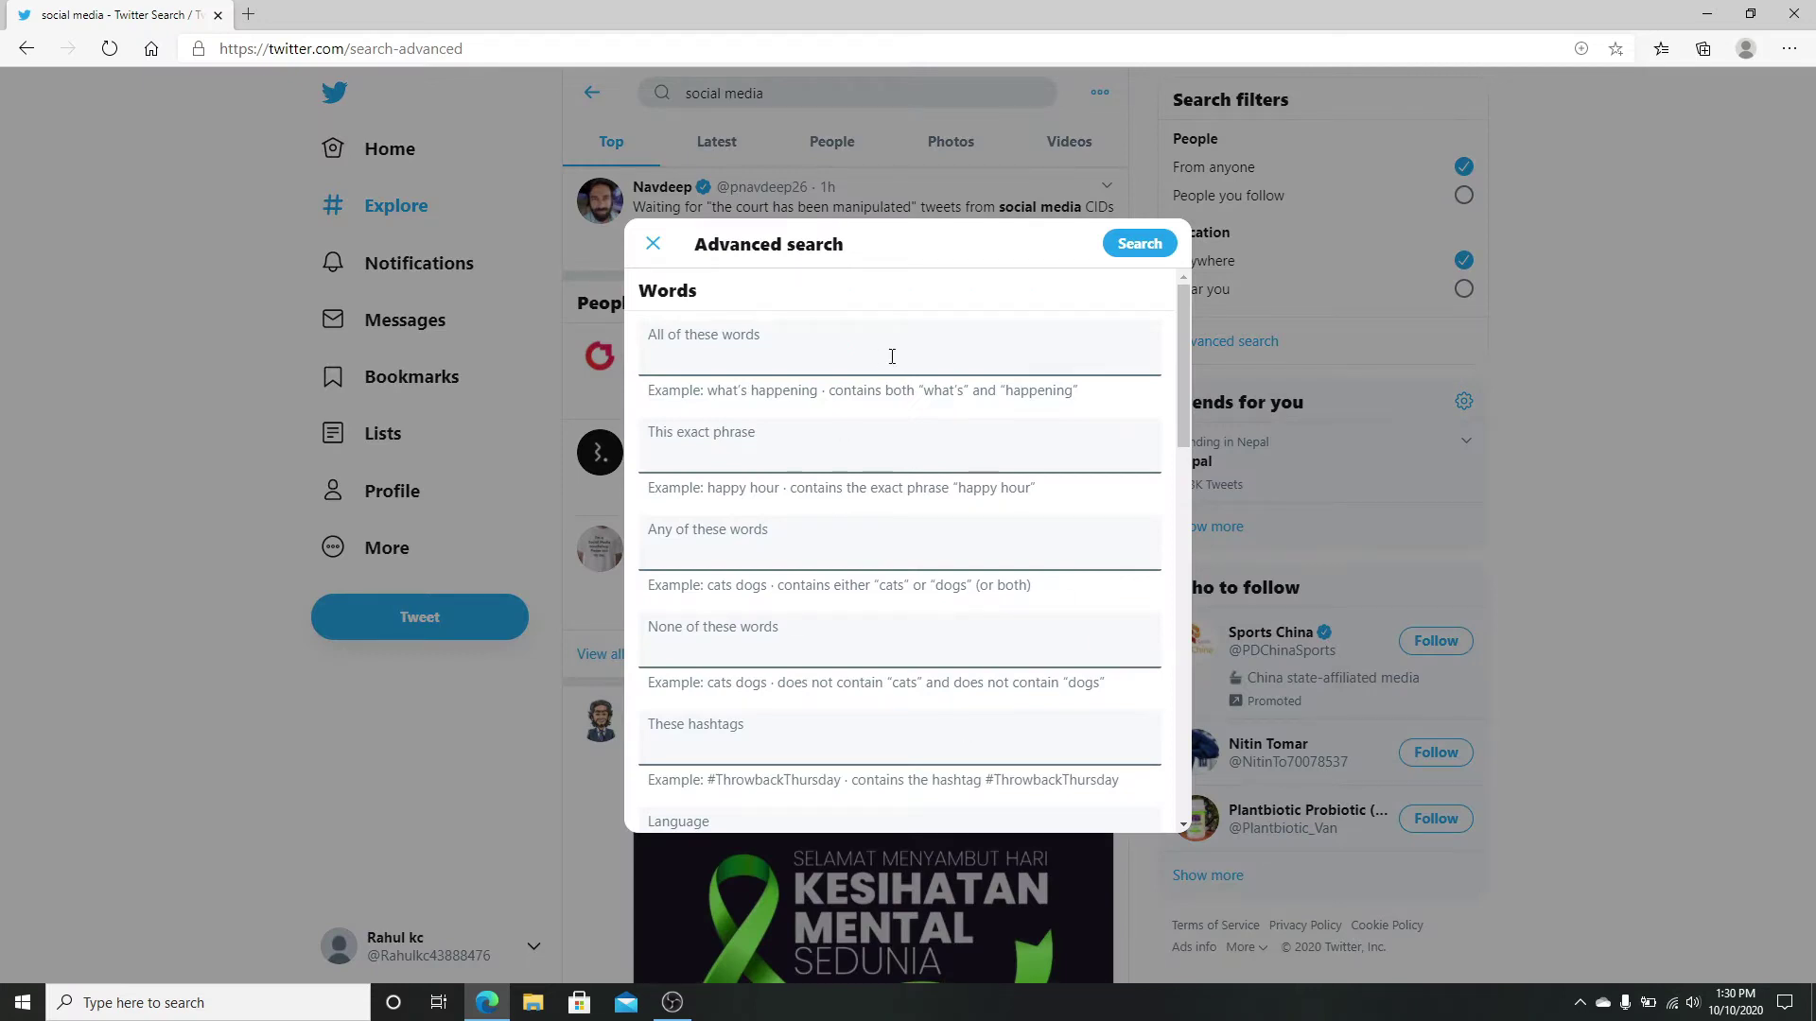
click(907, 356)
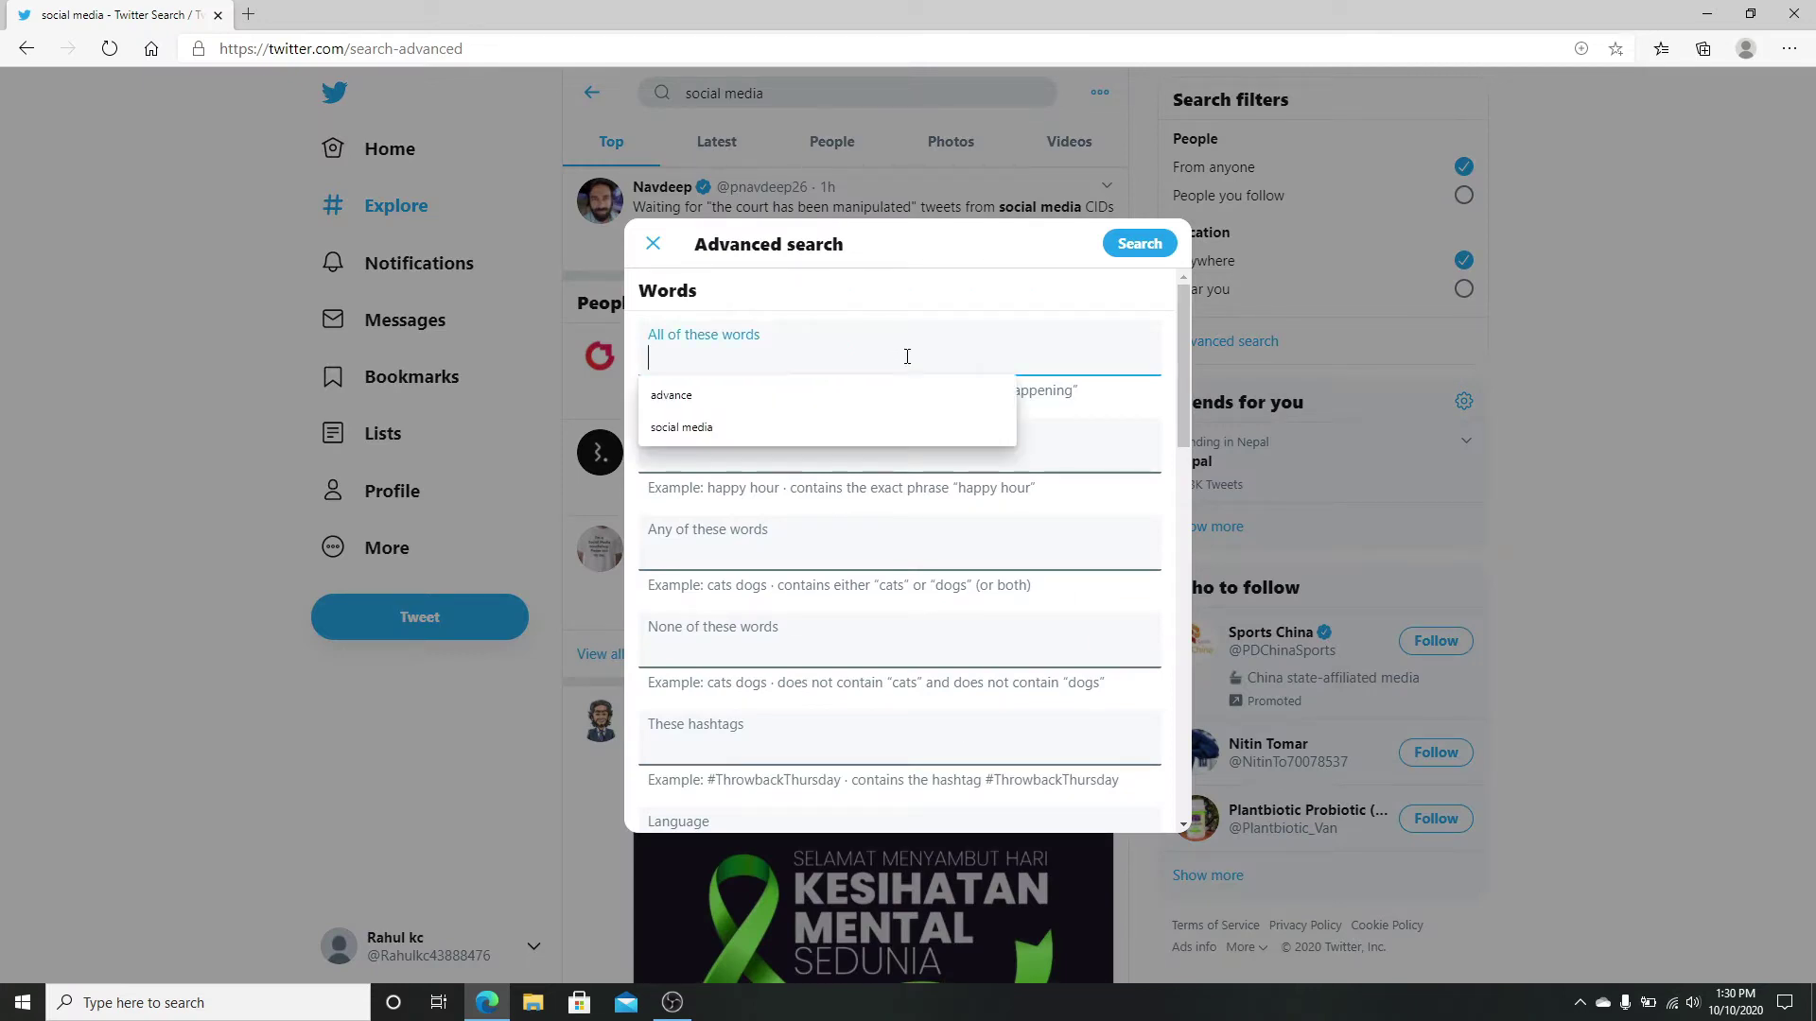
click(837, 429)
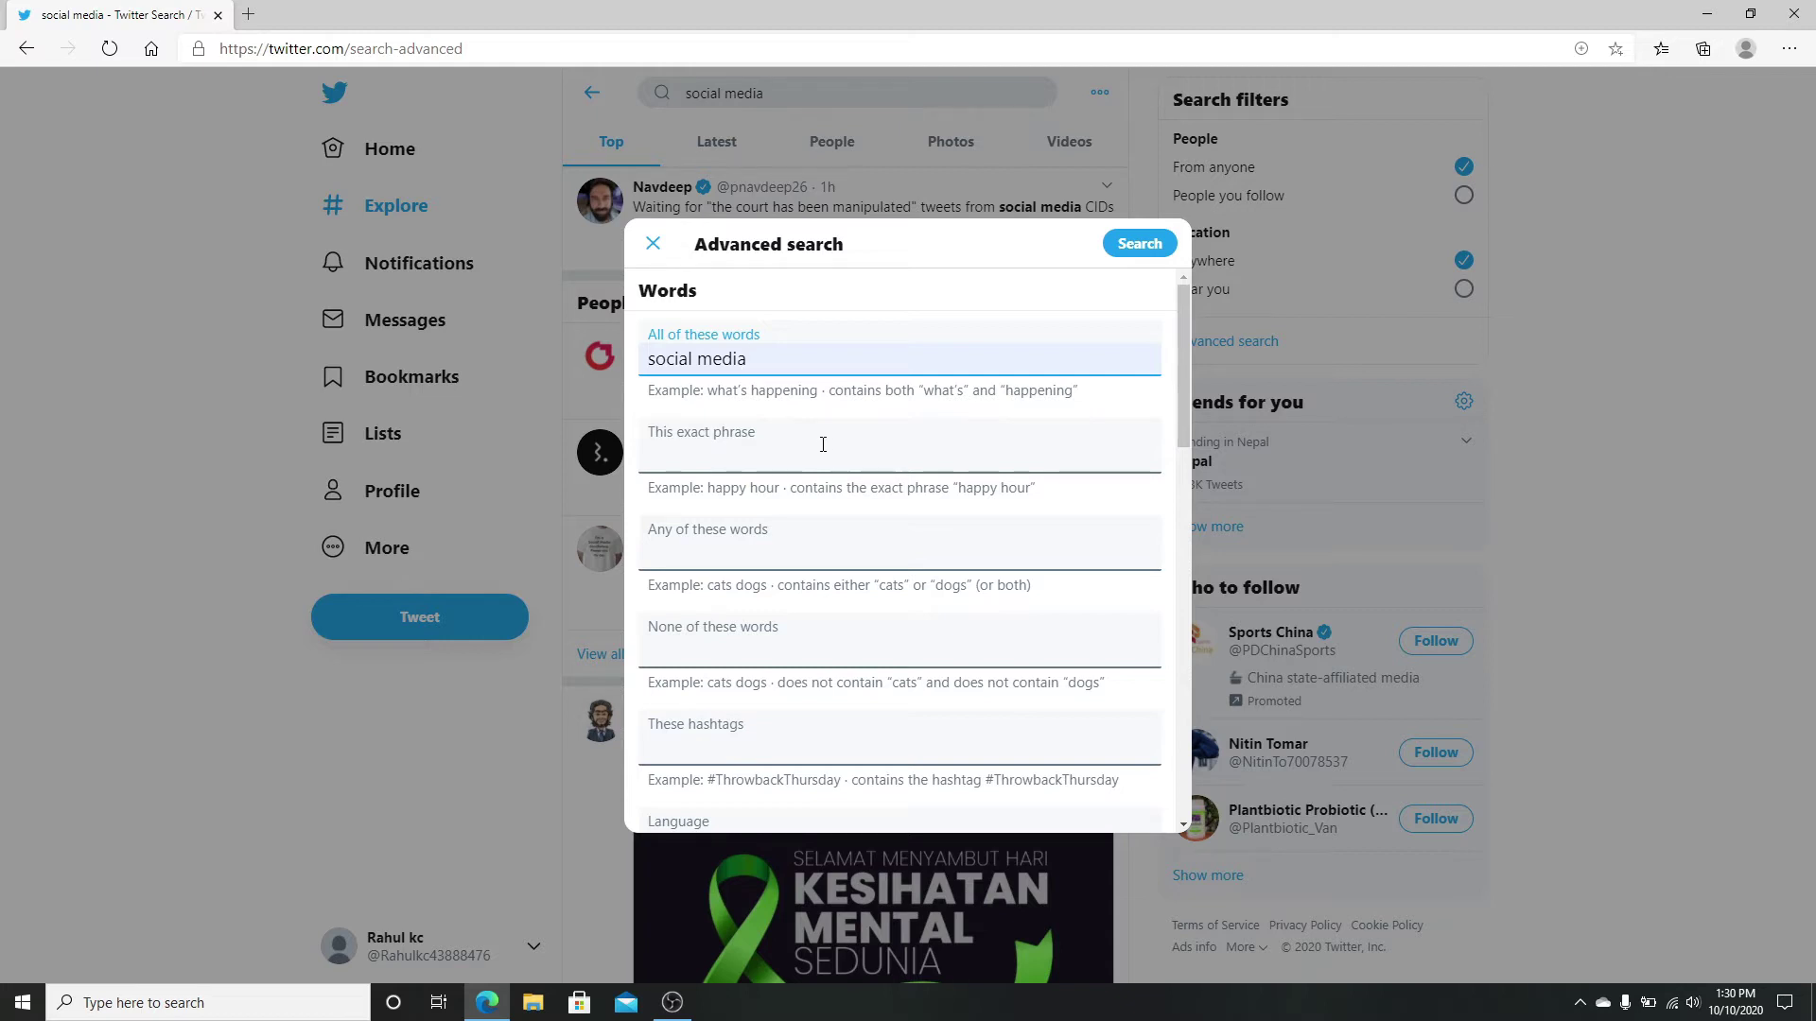
click(822, 444)
click(842, 525)
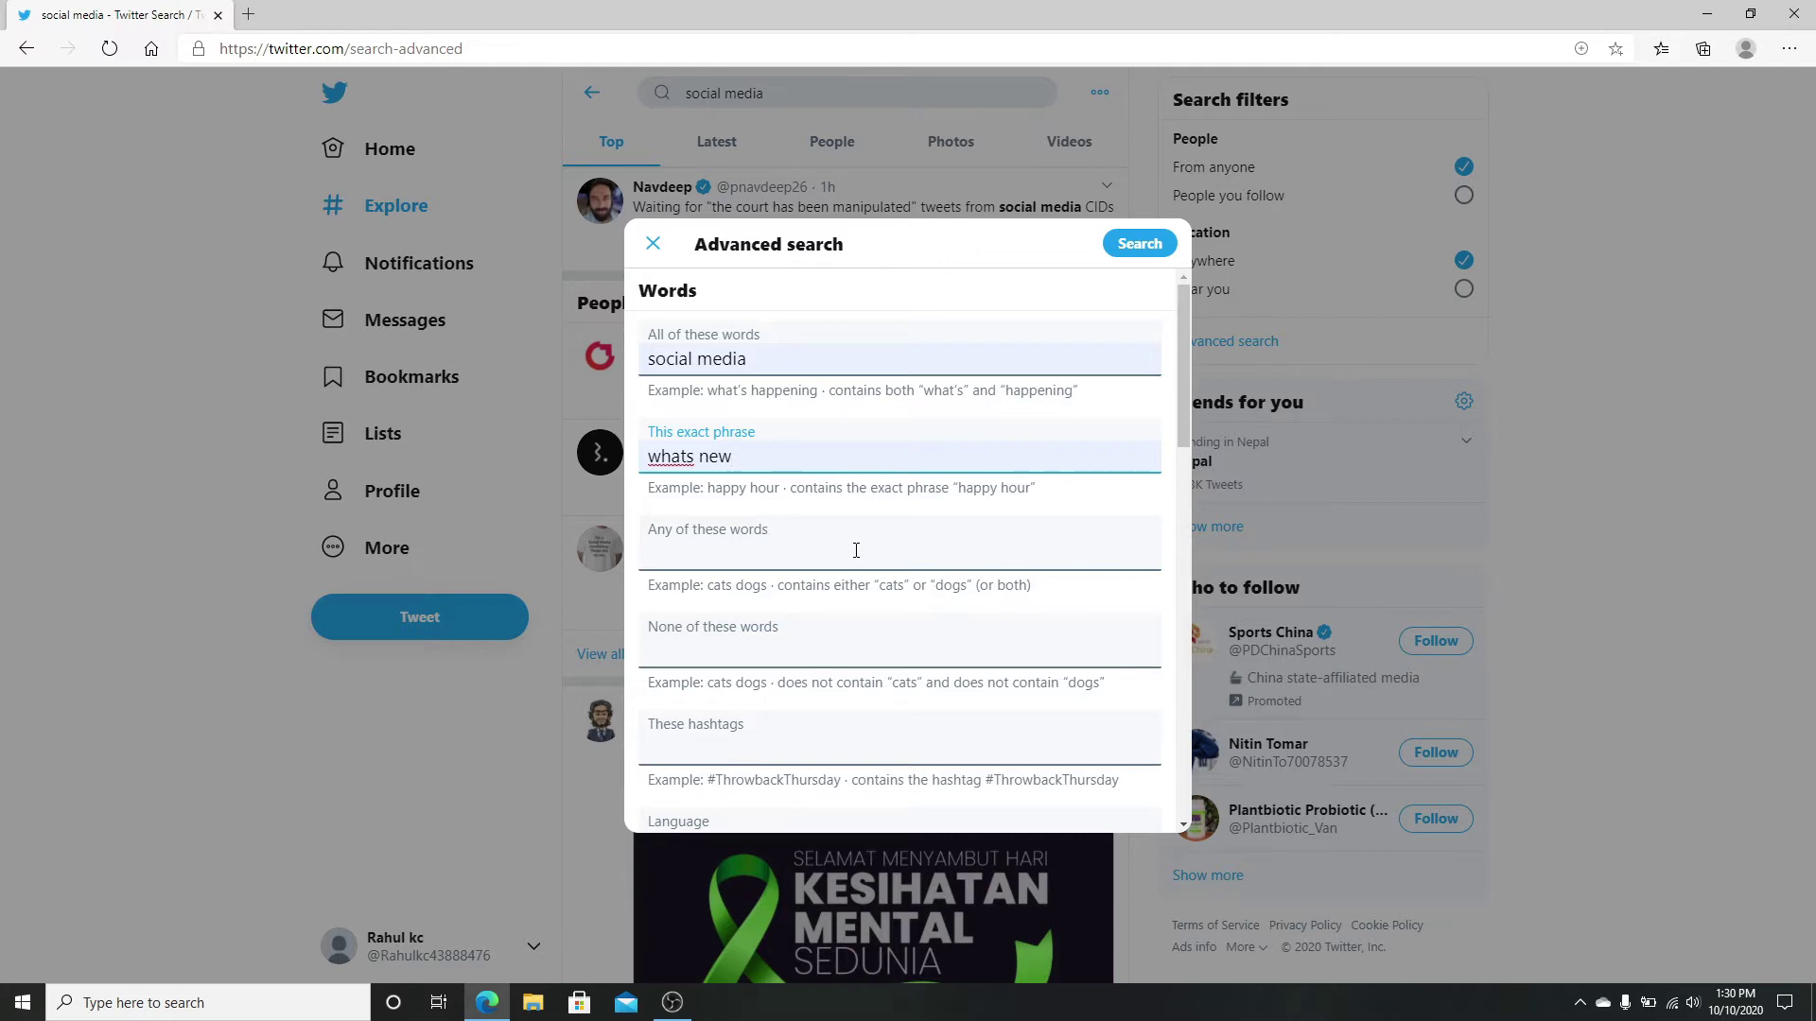
click(856, 551)
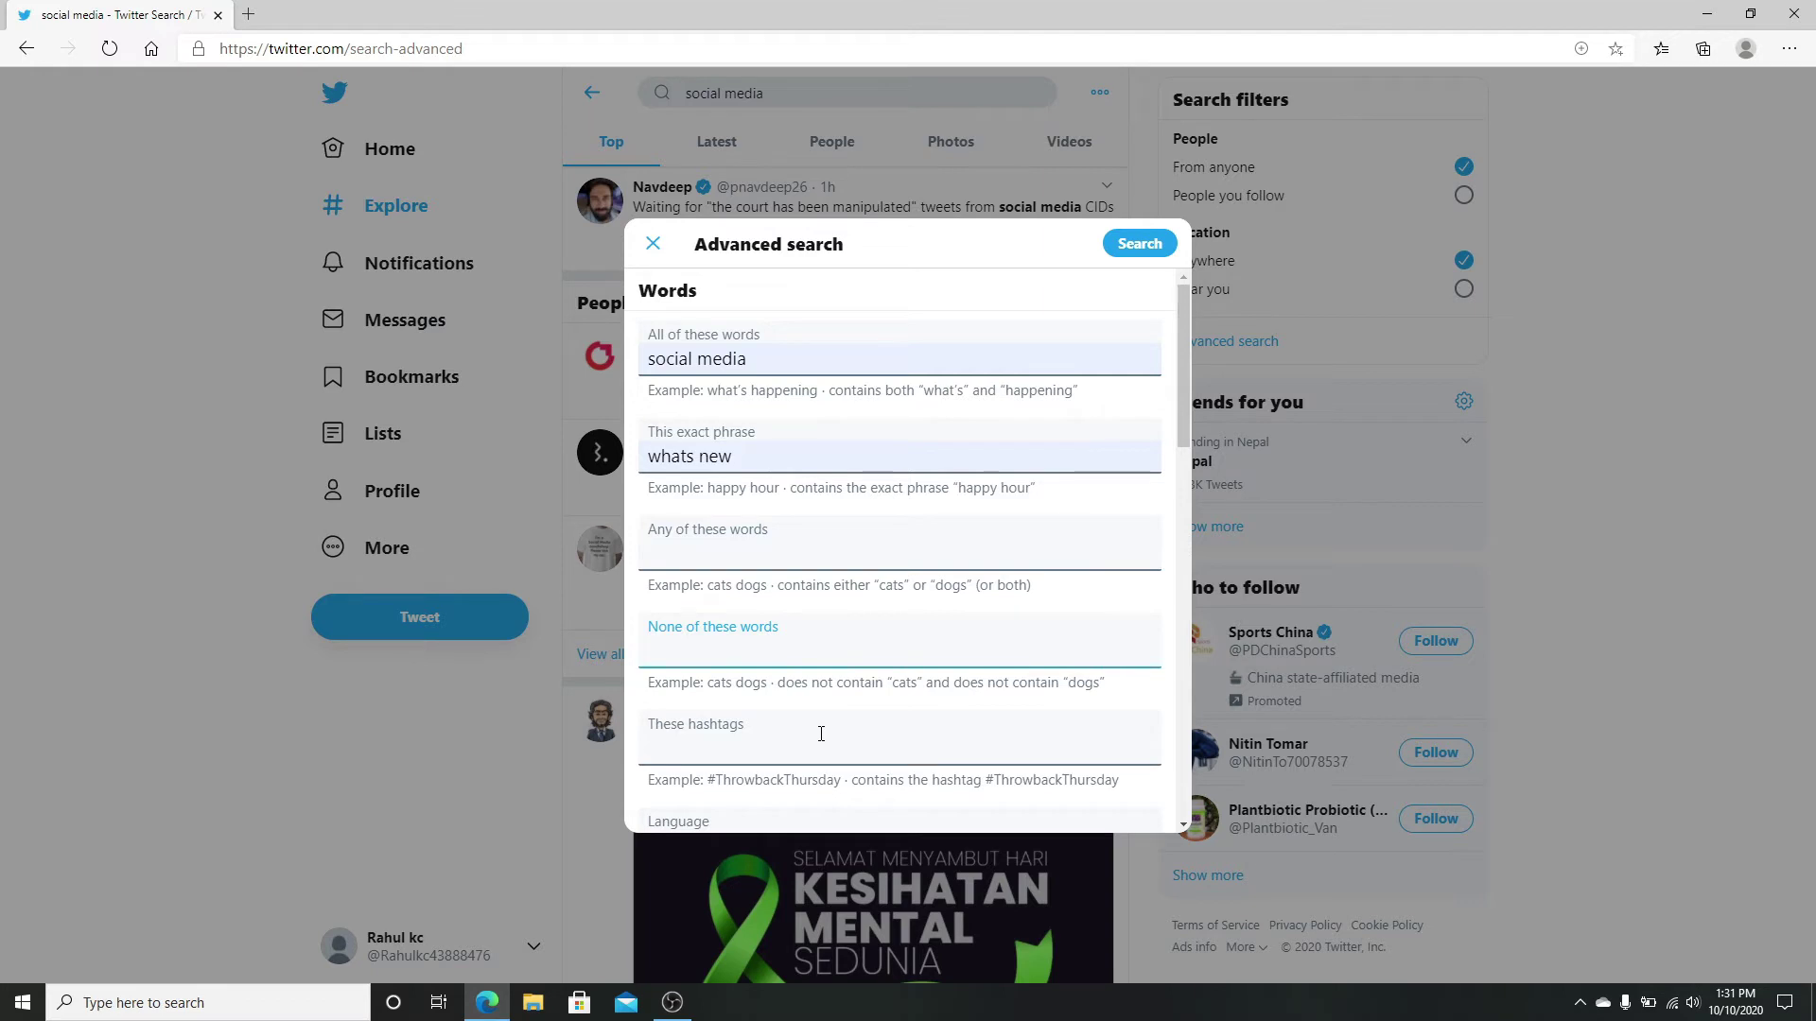
Set the search language to English, leaving hashtag and account fields empty.
click(821, 733)
scroll(871, 665, down, 5)
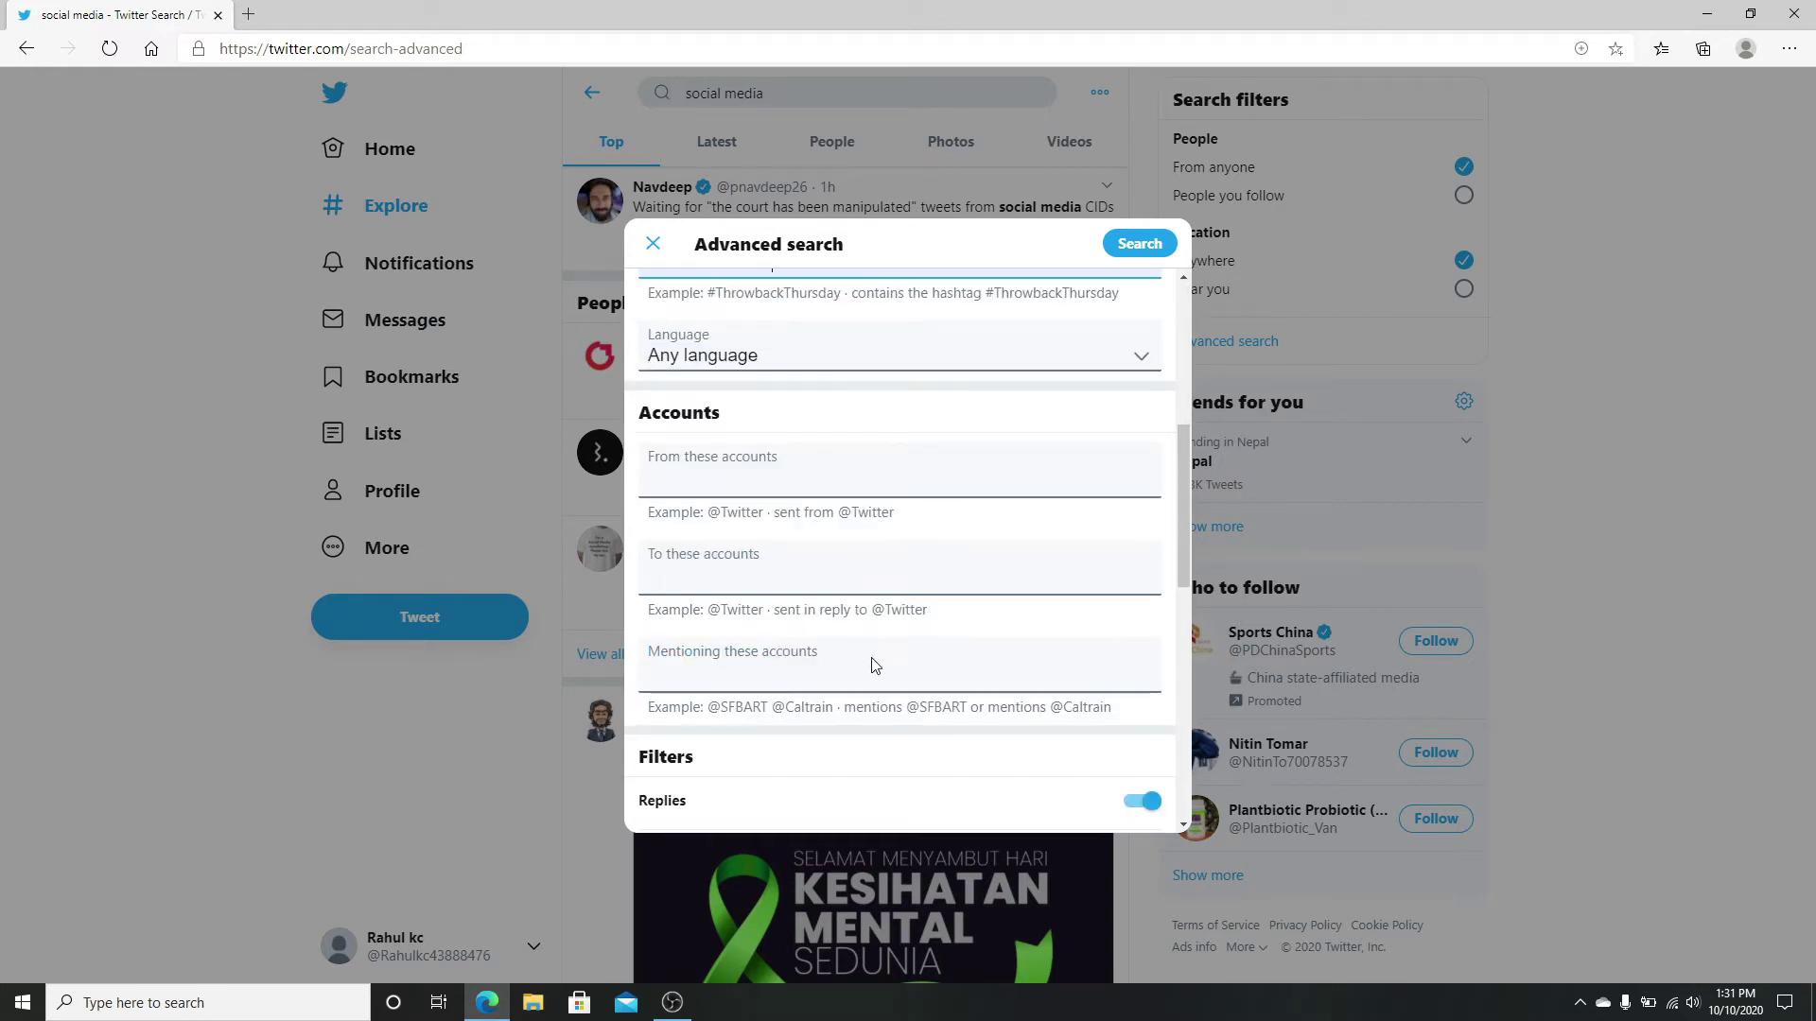
click(1076, 354)
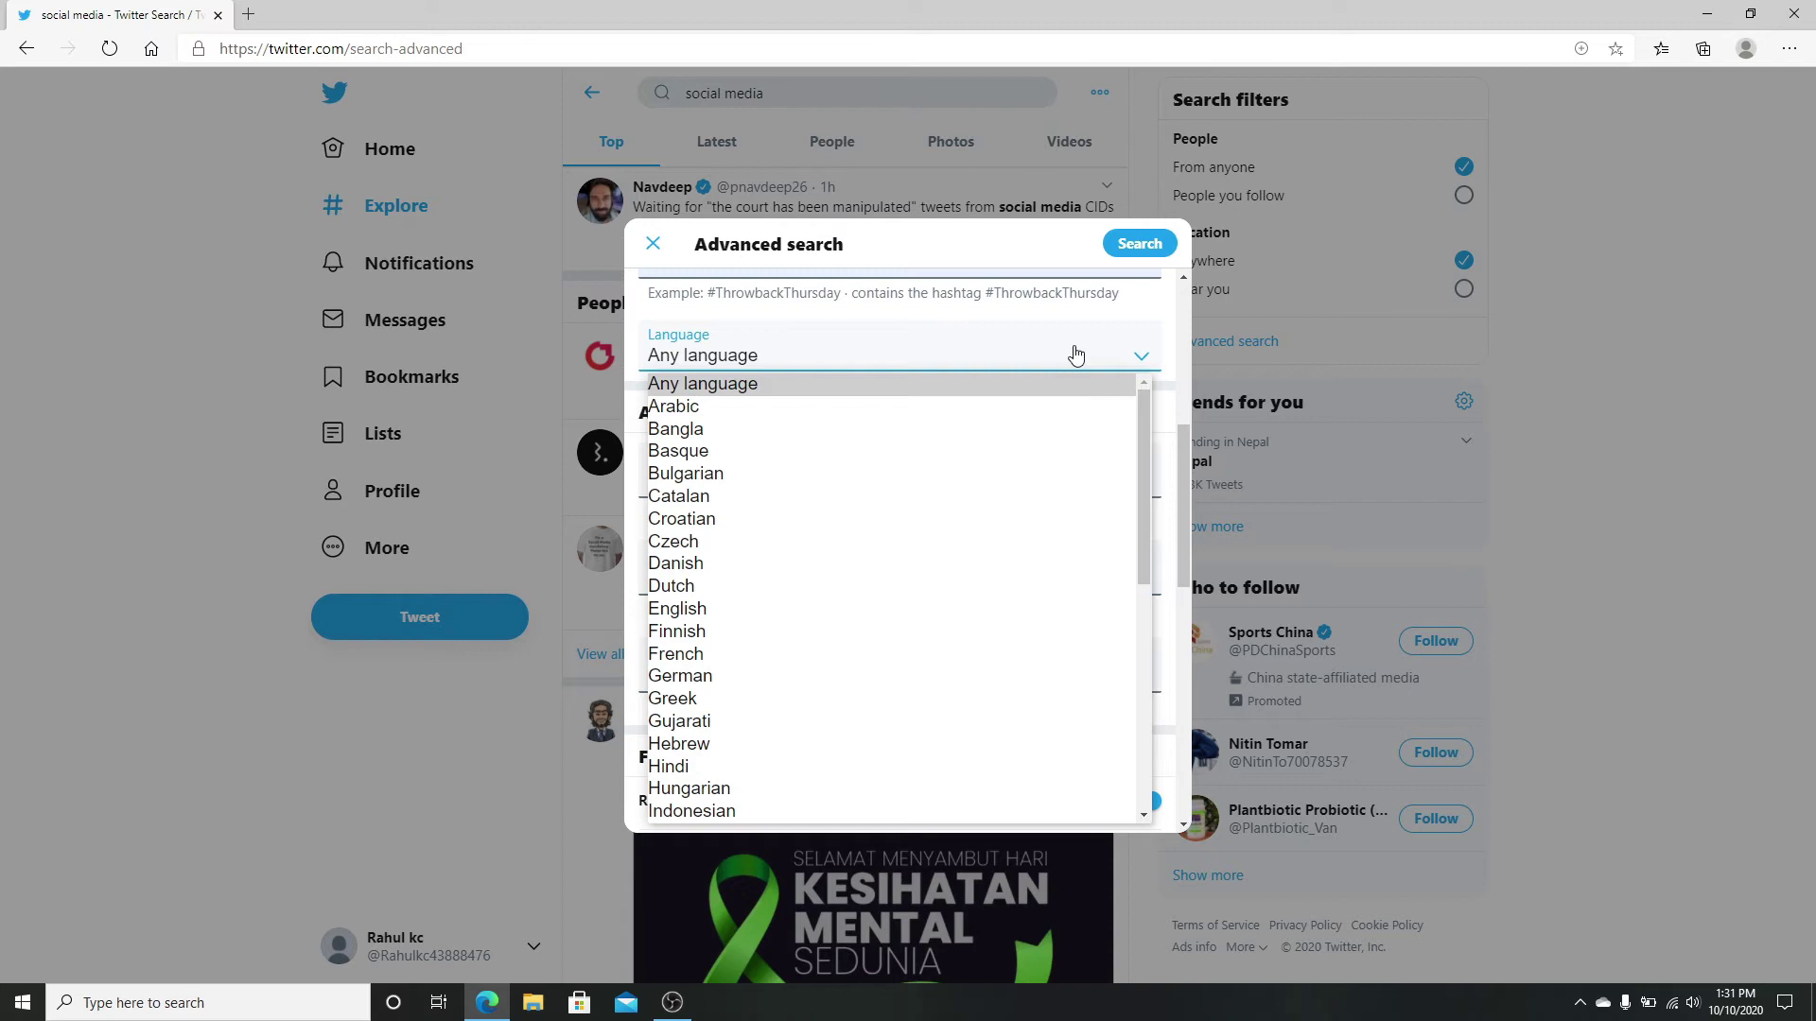
mouse_move(1148, 420)
mouse_down()
mouse_move(1138, 520)
mouse_move(1121, 422)
mouse_up()
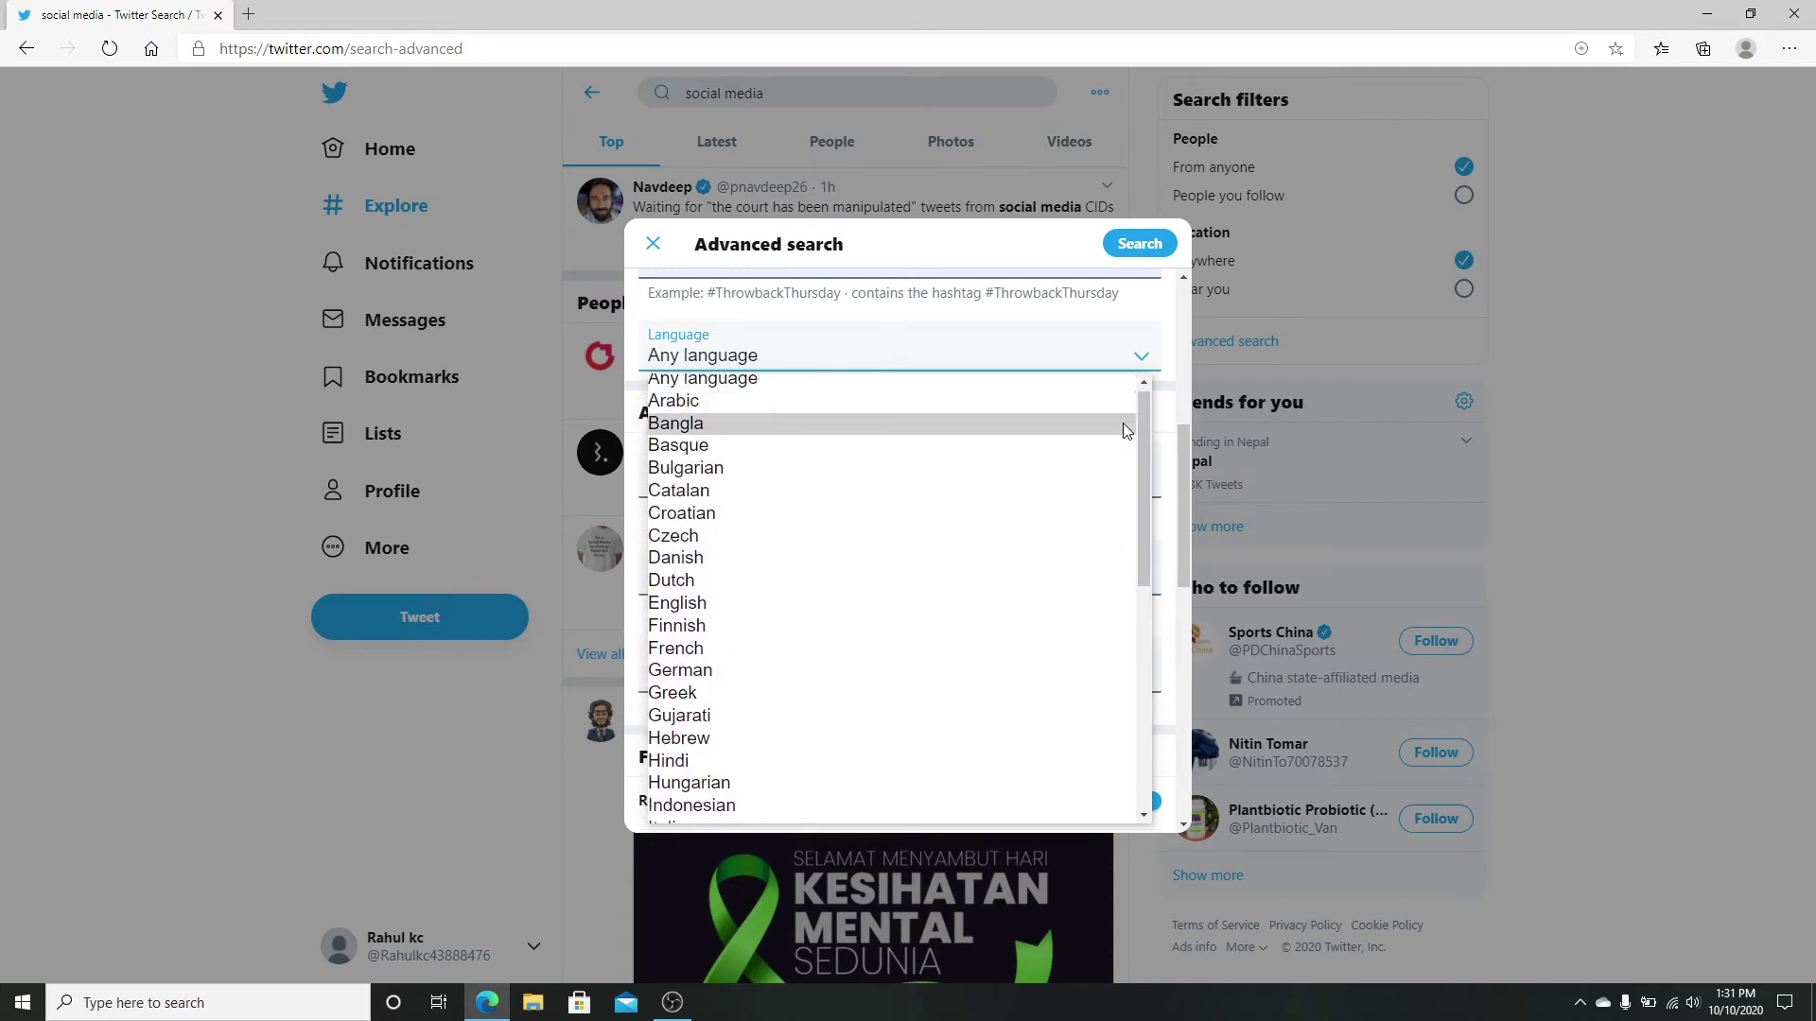
click(700, 602)
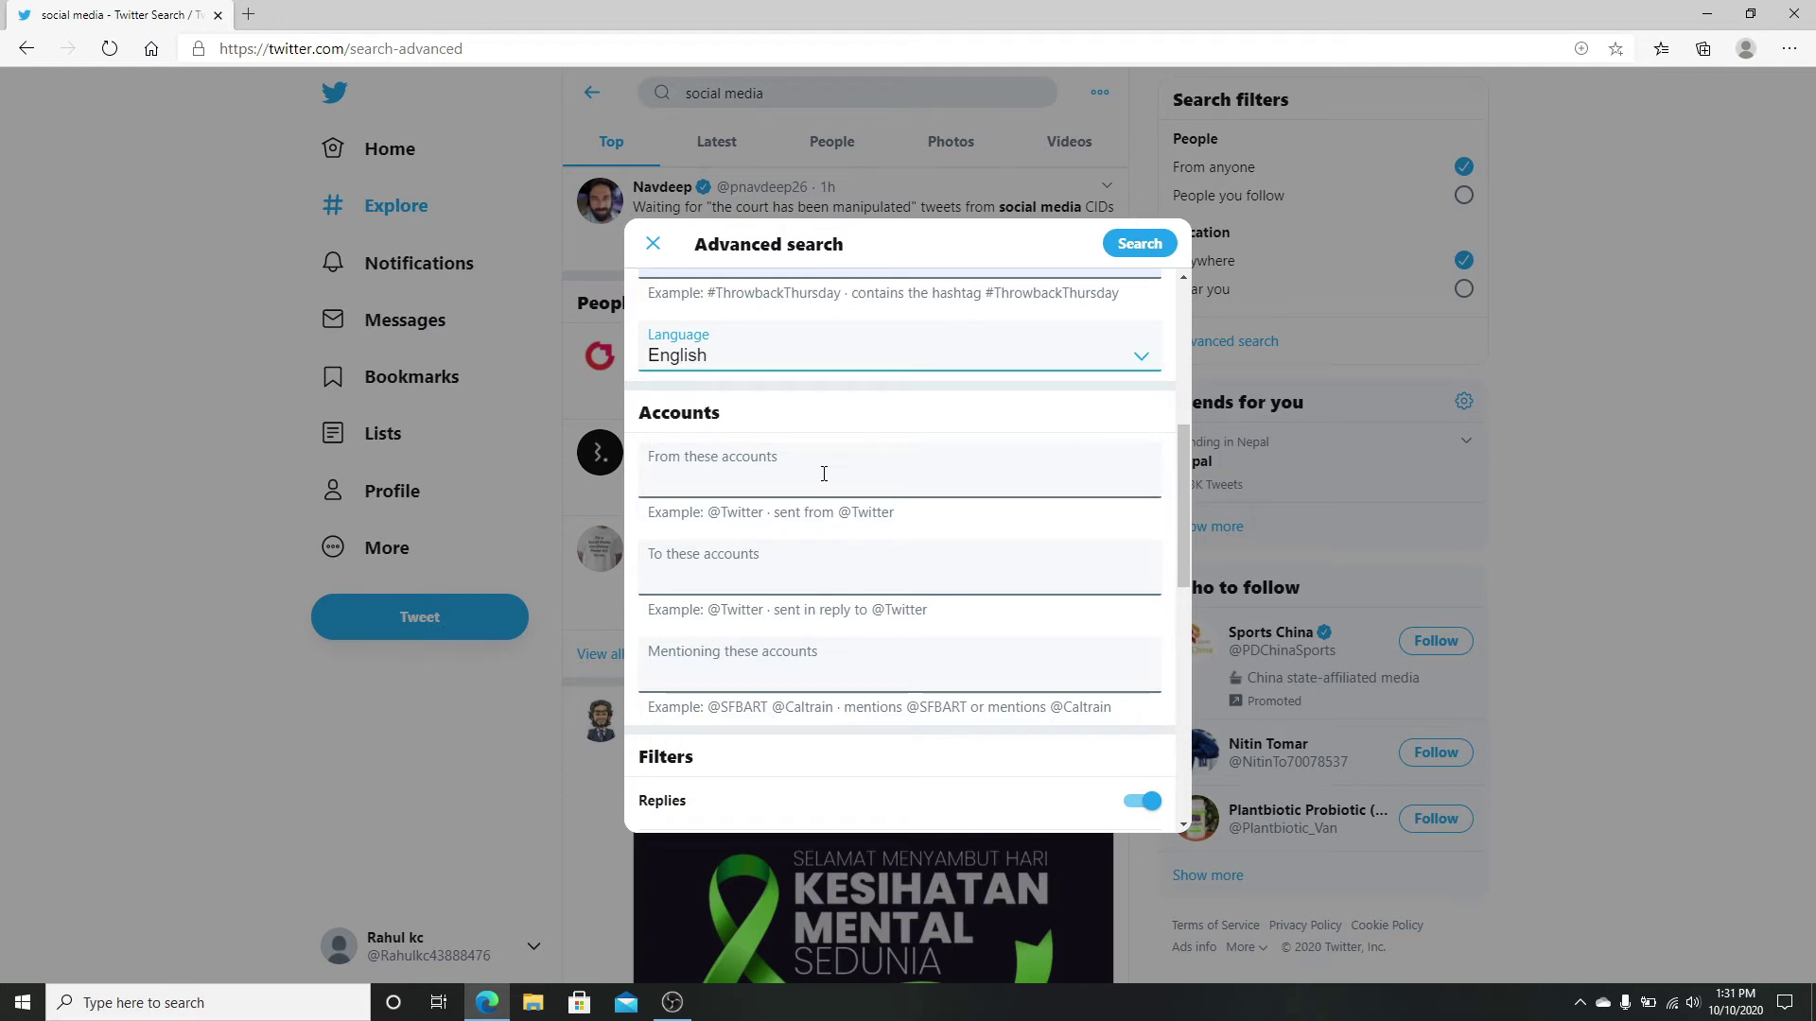
click(824, 474)
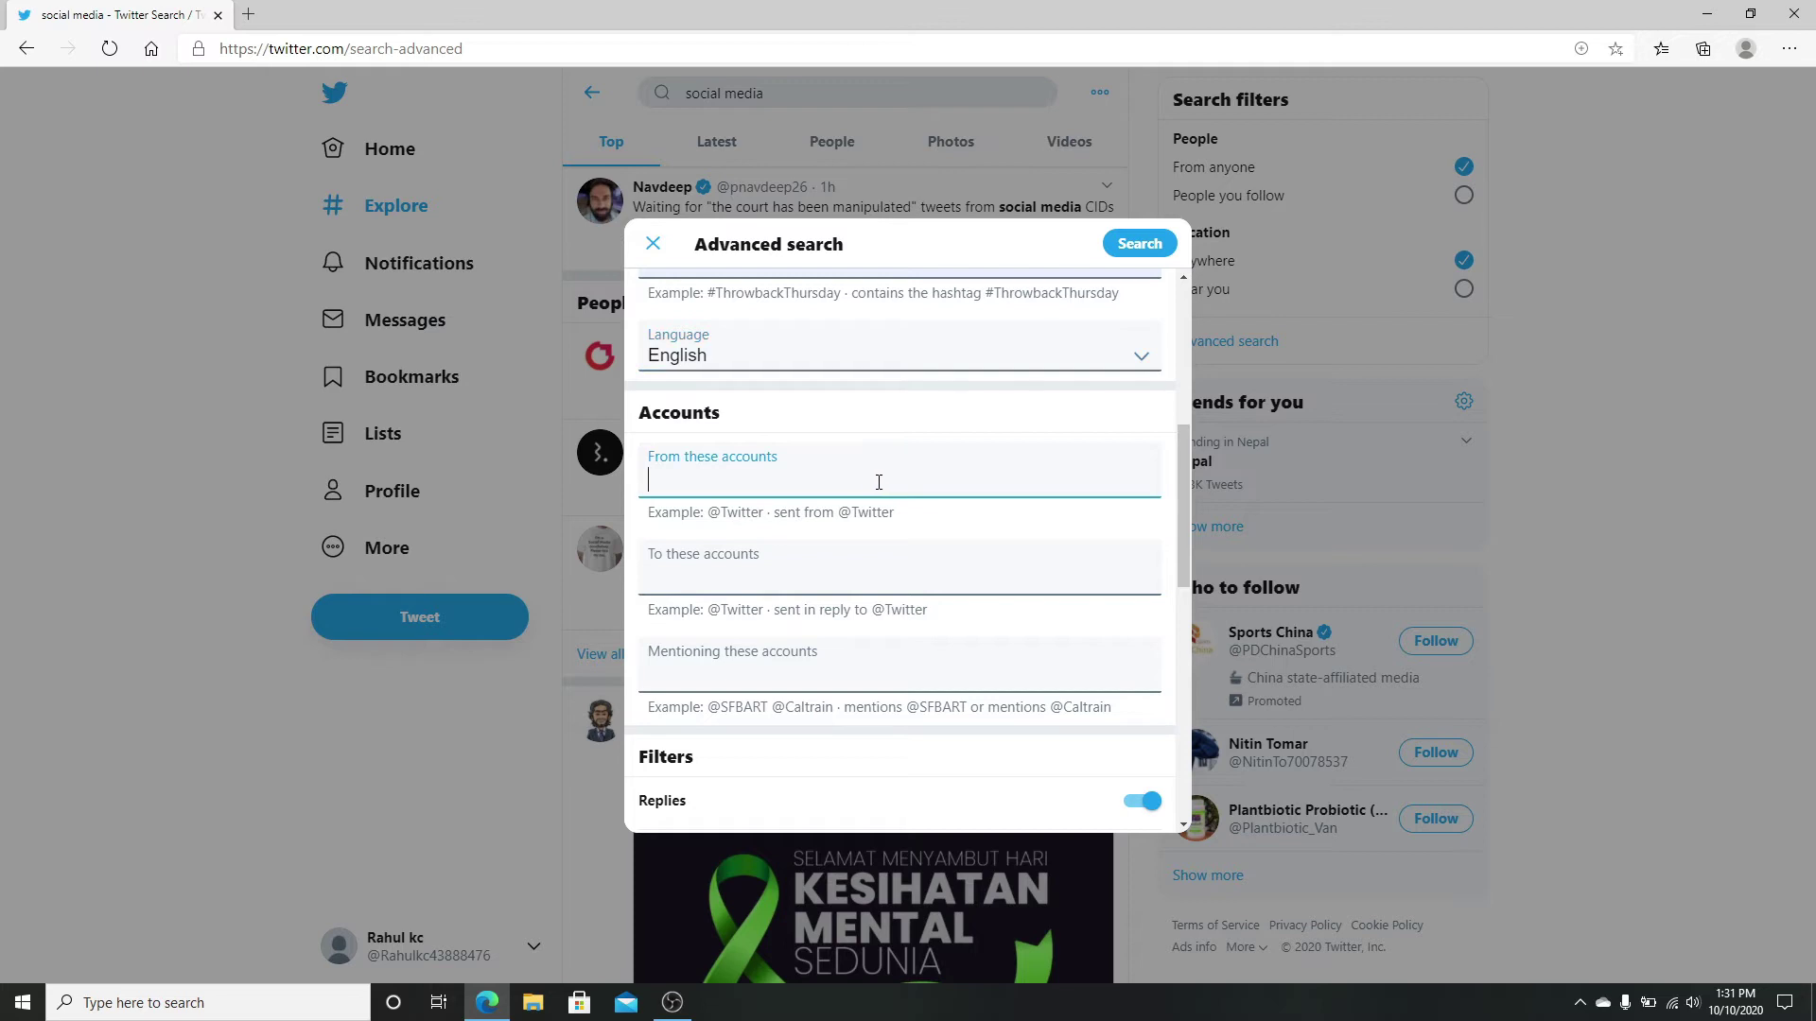
click(825, 568)
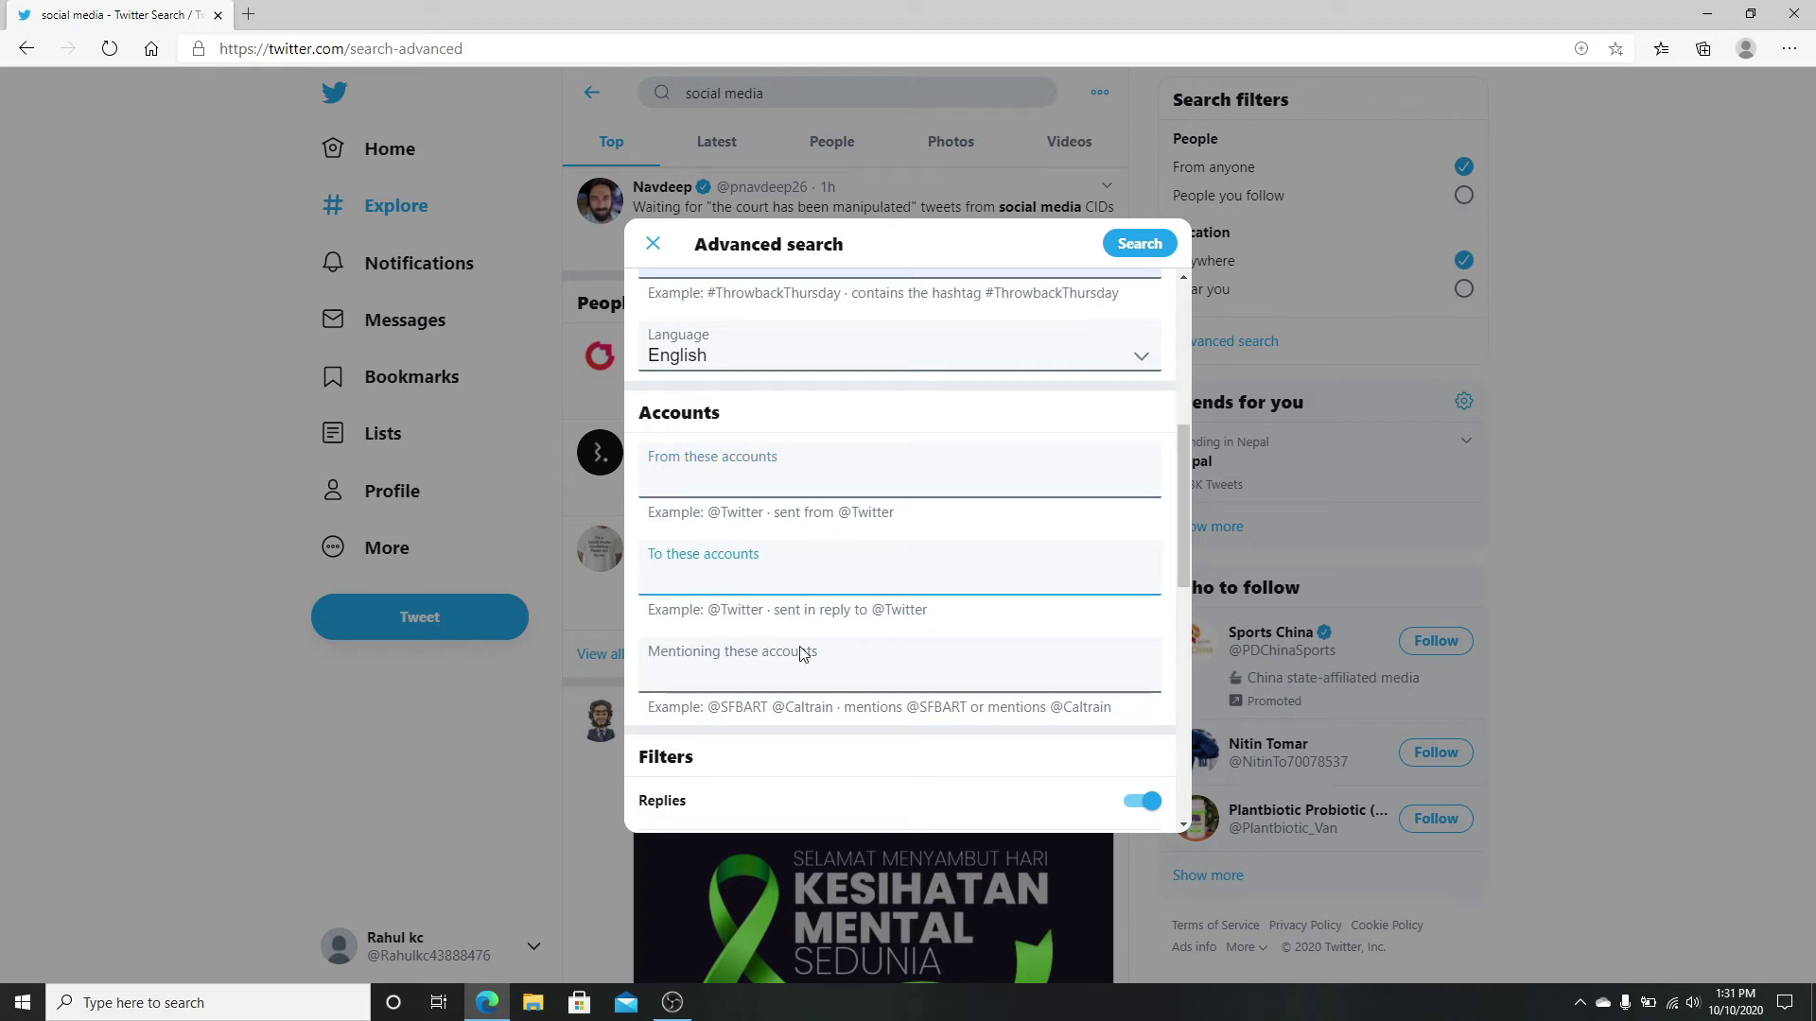
Under Filters, select 'Only show replies' and toggle the 'Only show Tweets with links' option.
click(901, 643)
drag(1177, 566, 1184, 631)
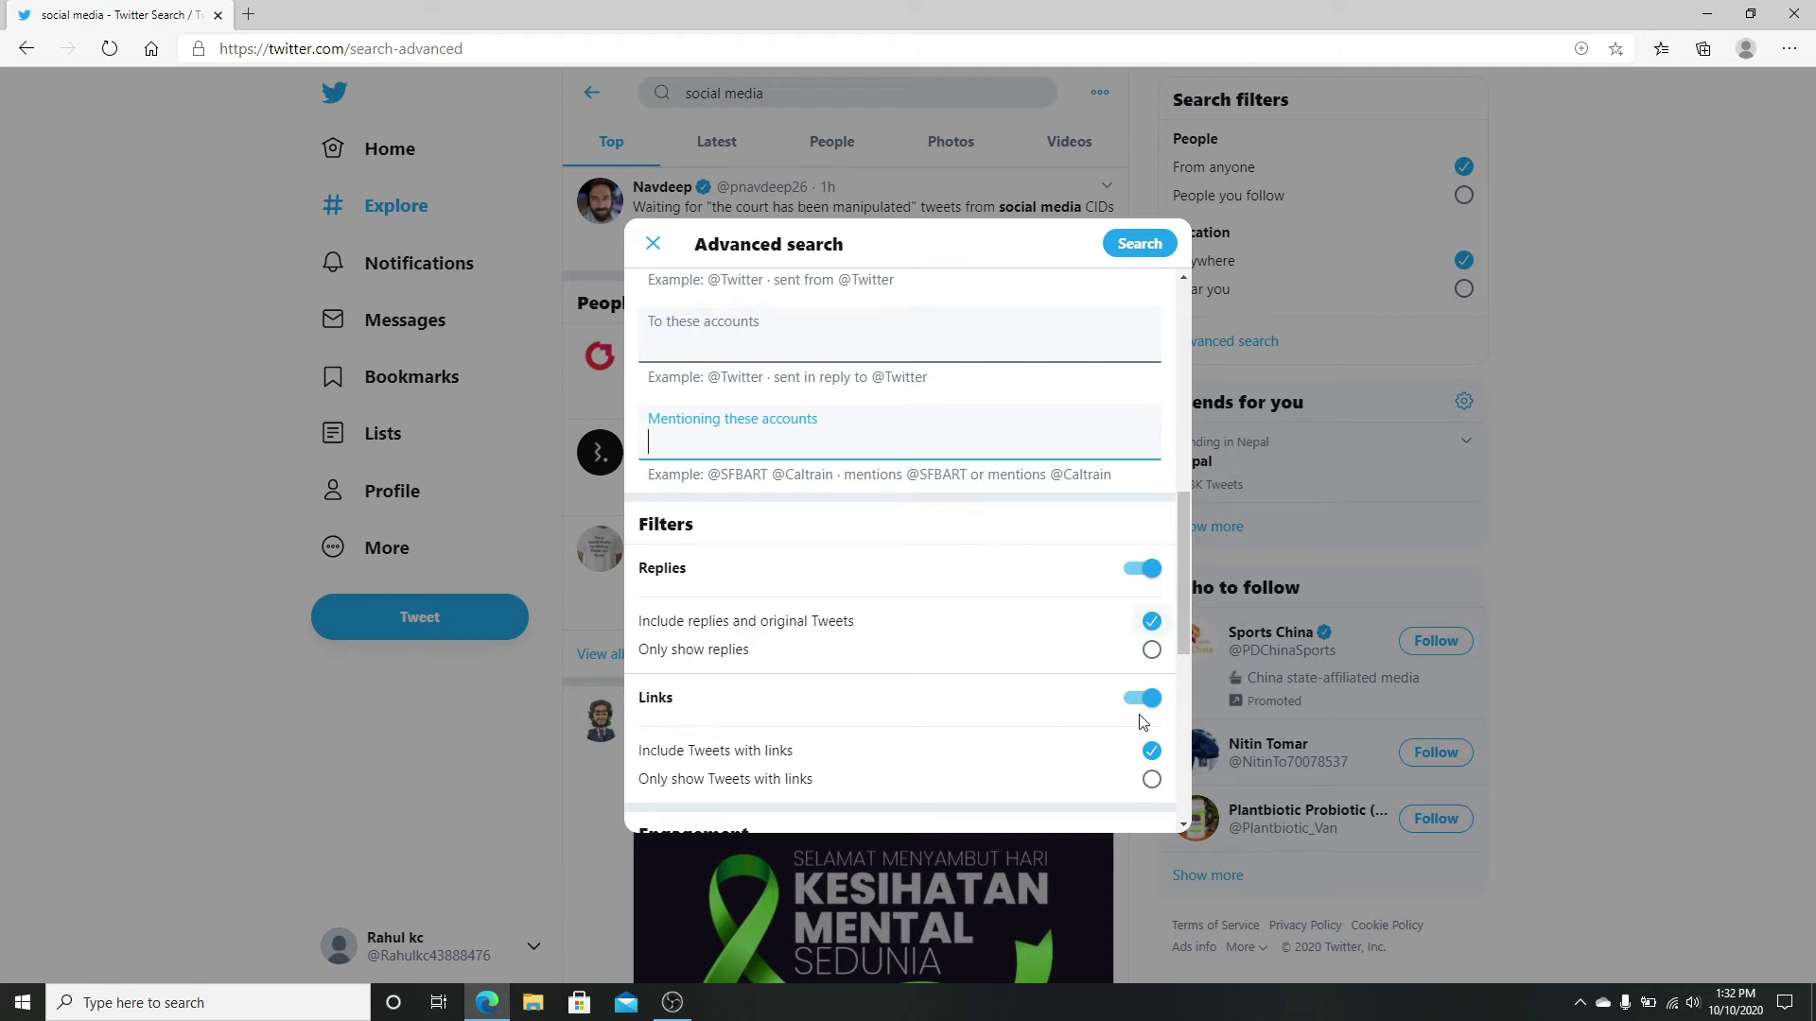
drag(1184, 630, 1184, 686)
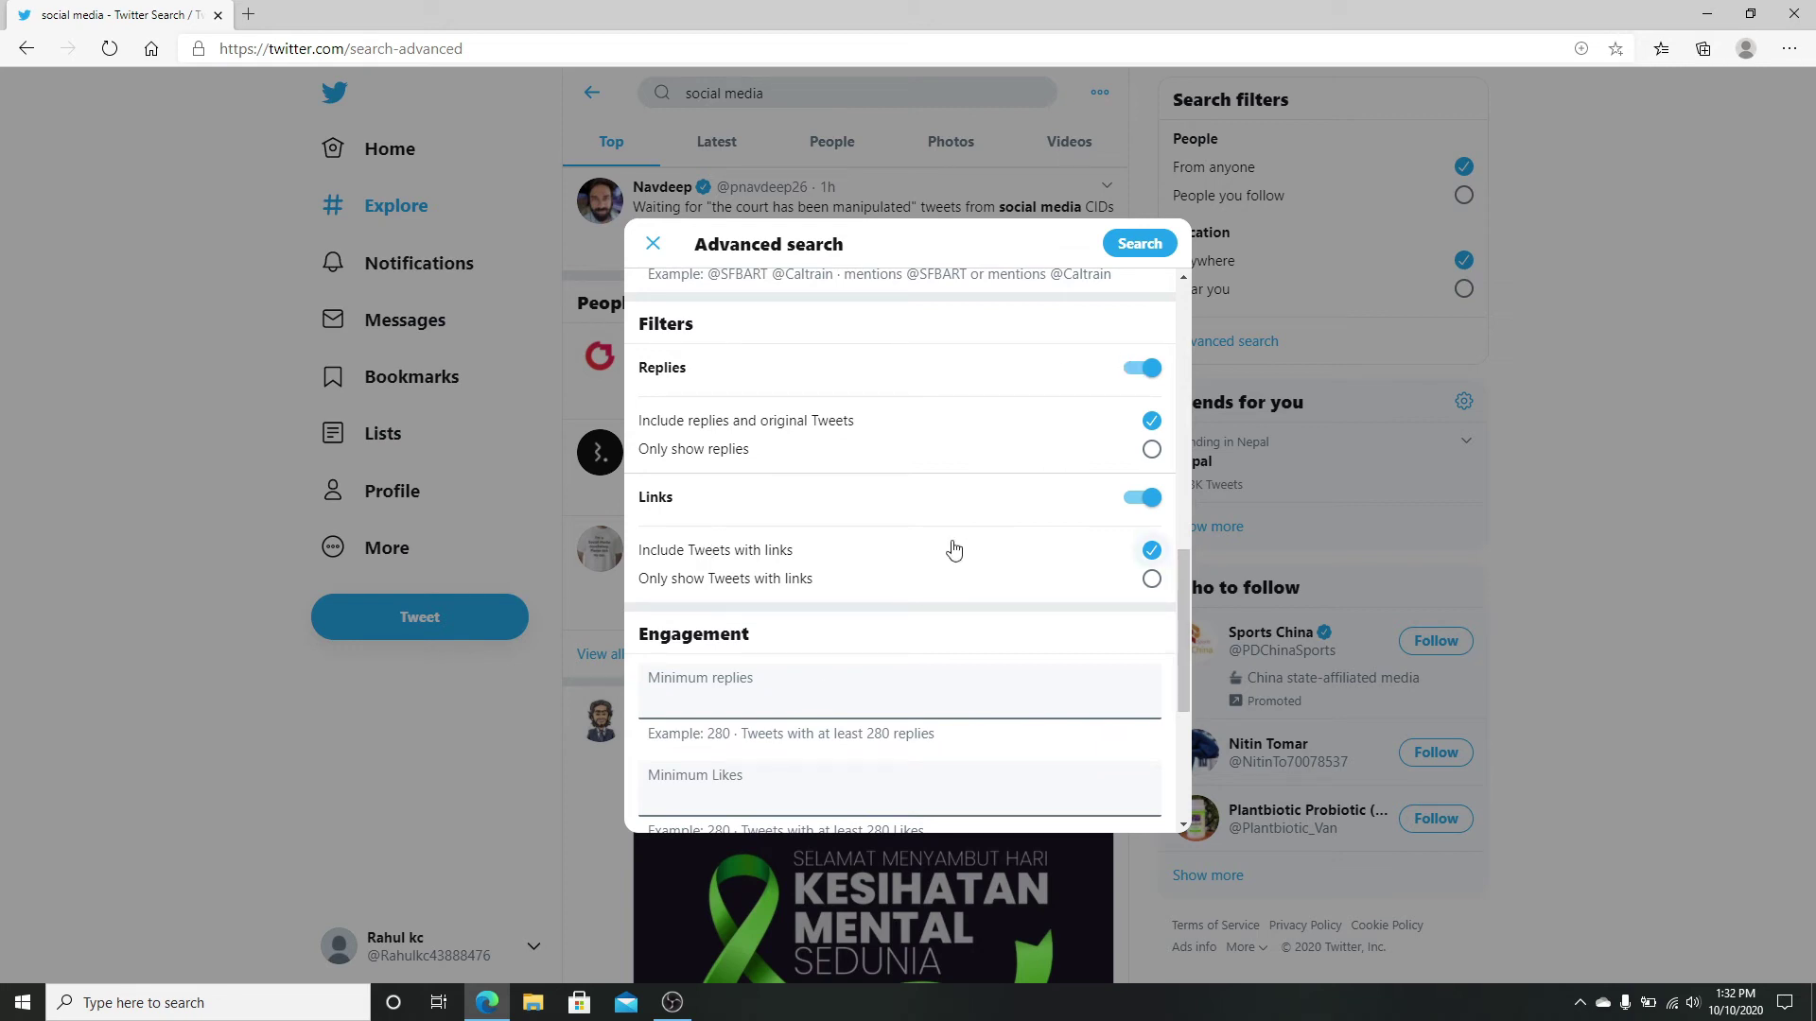
click(1151, 449)
click(1152, 580)
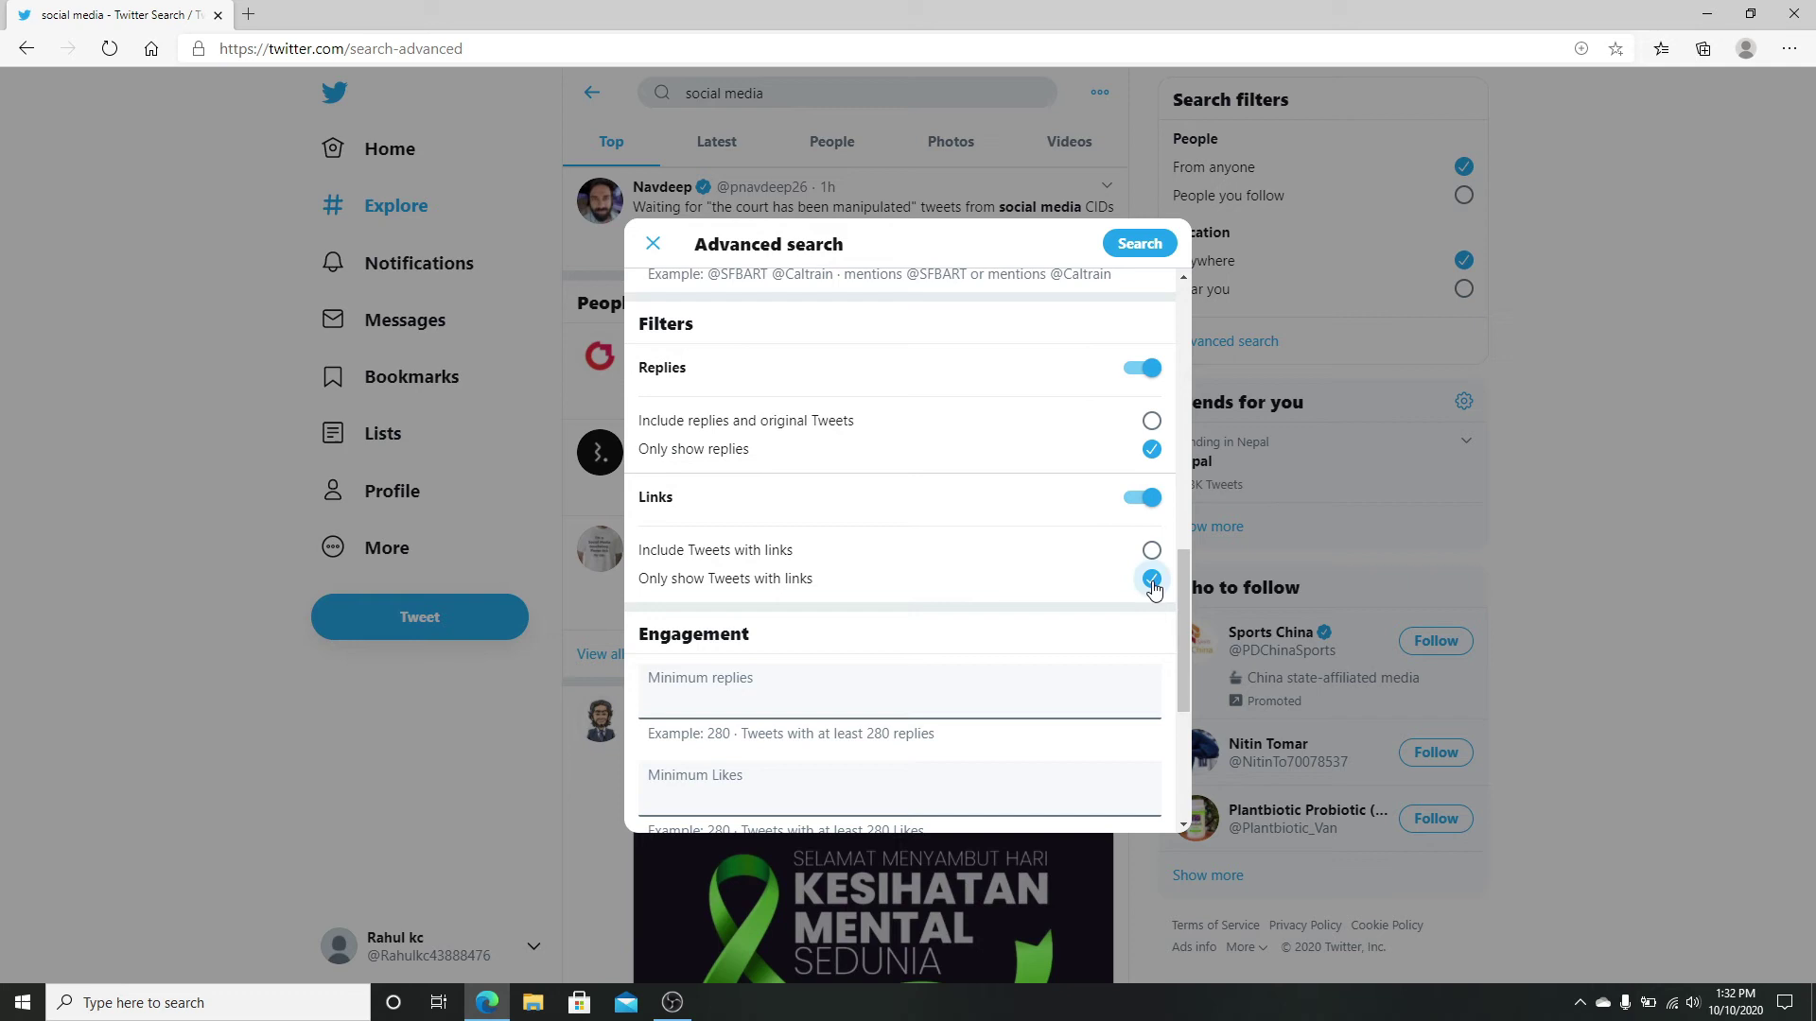
click(1143, 497)
drag(1188, 582, 1190, 645)
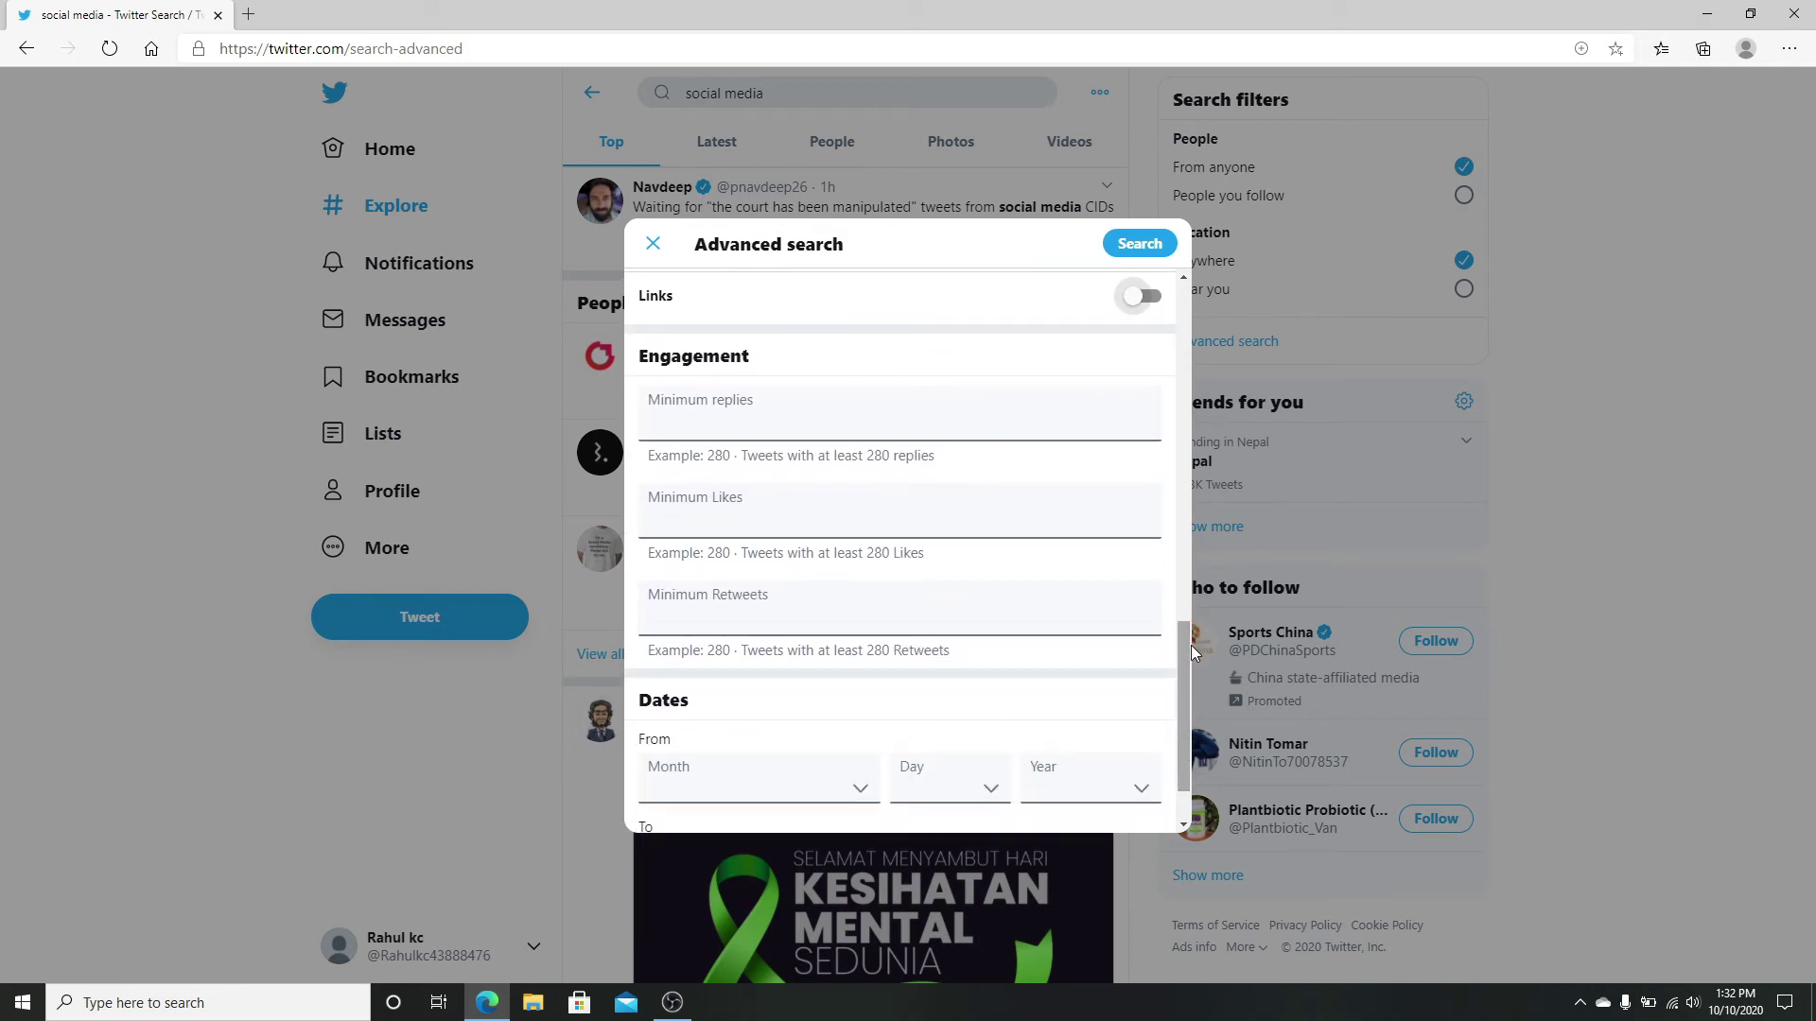
click(783, 414)
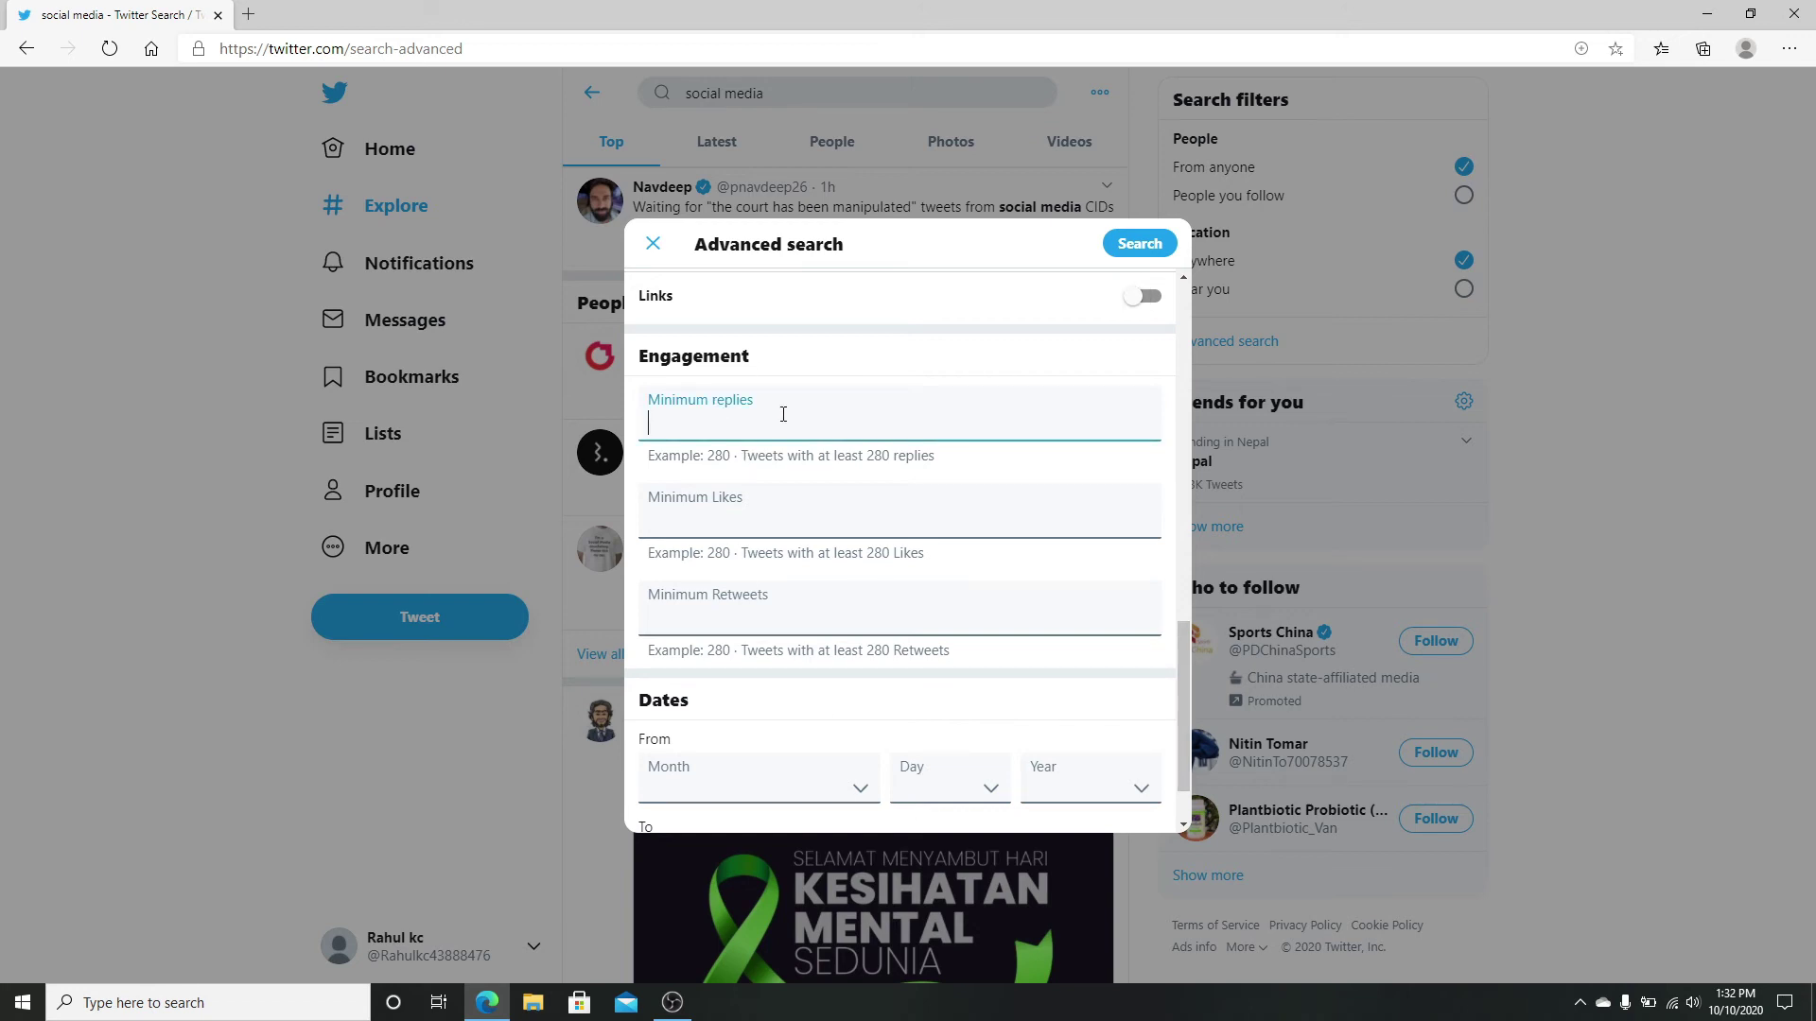
text(280)
key(BackSpace)
key(BackSpace)
key(BackSpace)
click(793, 522)
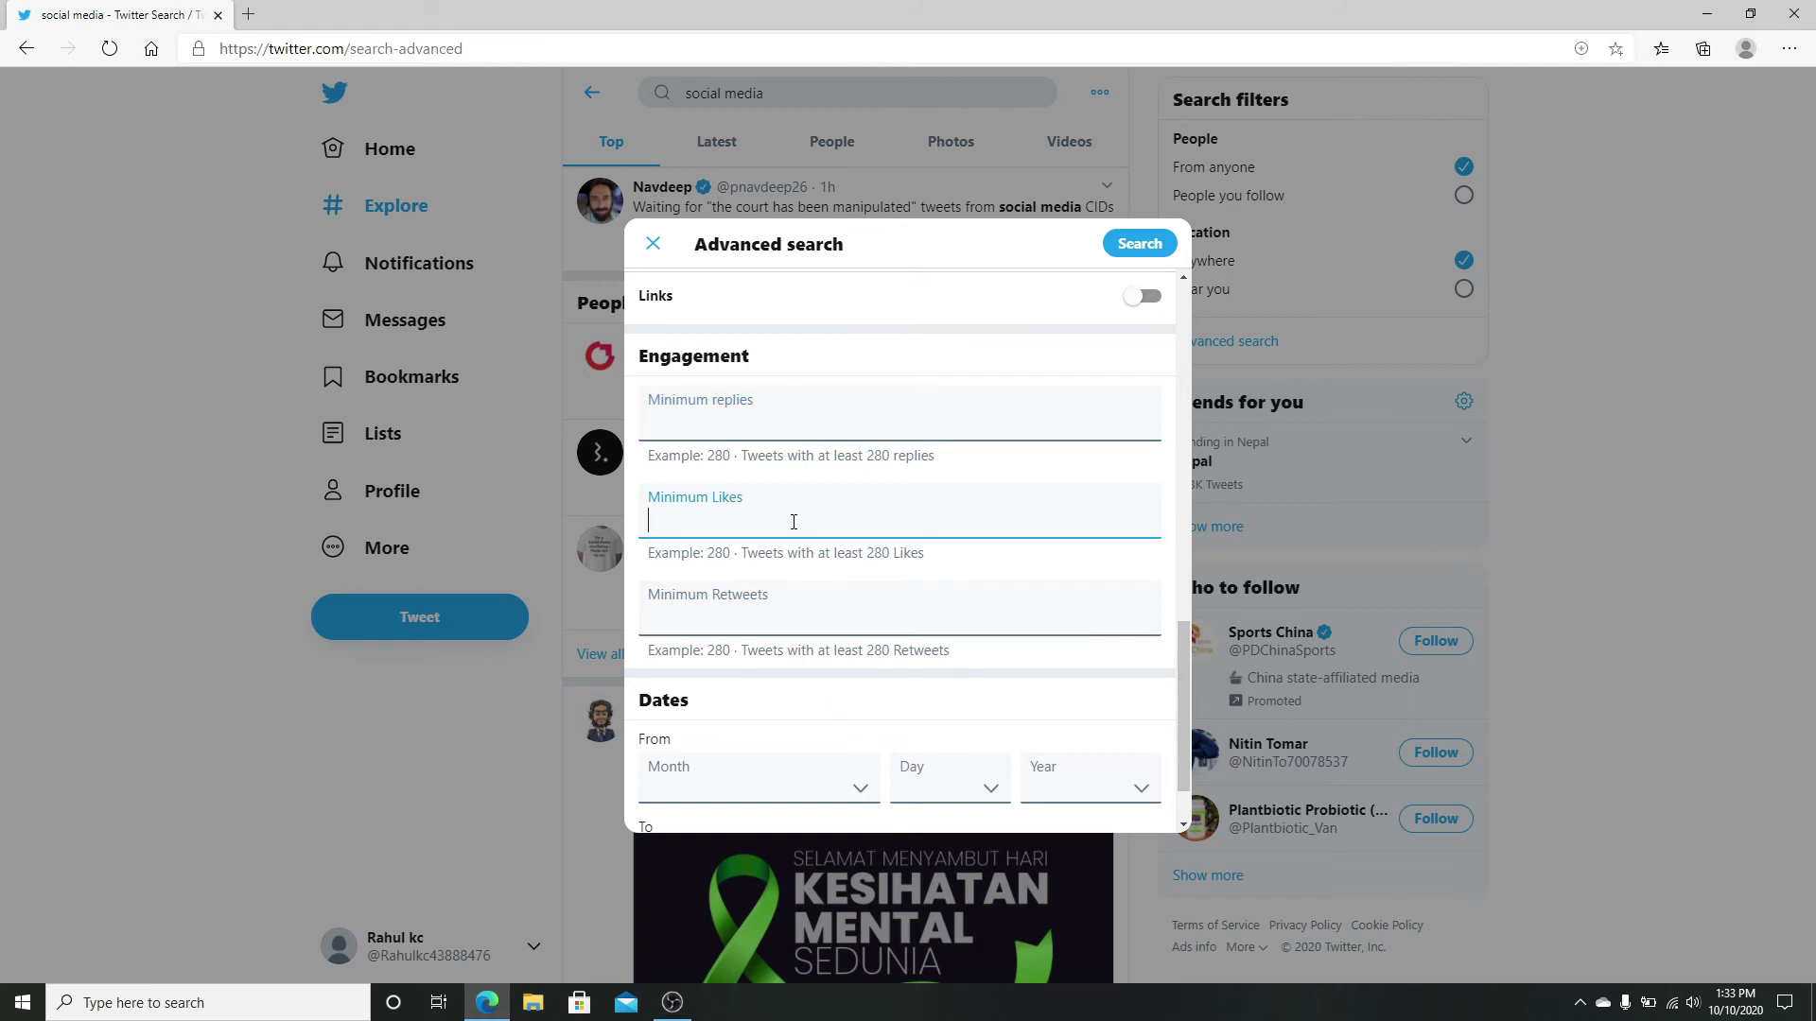
click(801, 612)
Set the From date to December 7, 2011.
drag(1179, 661, 1190, 779)
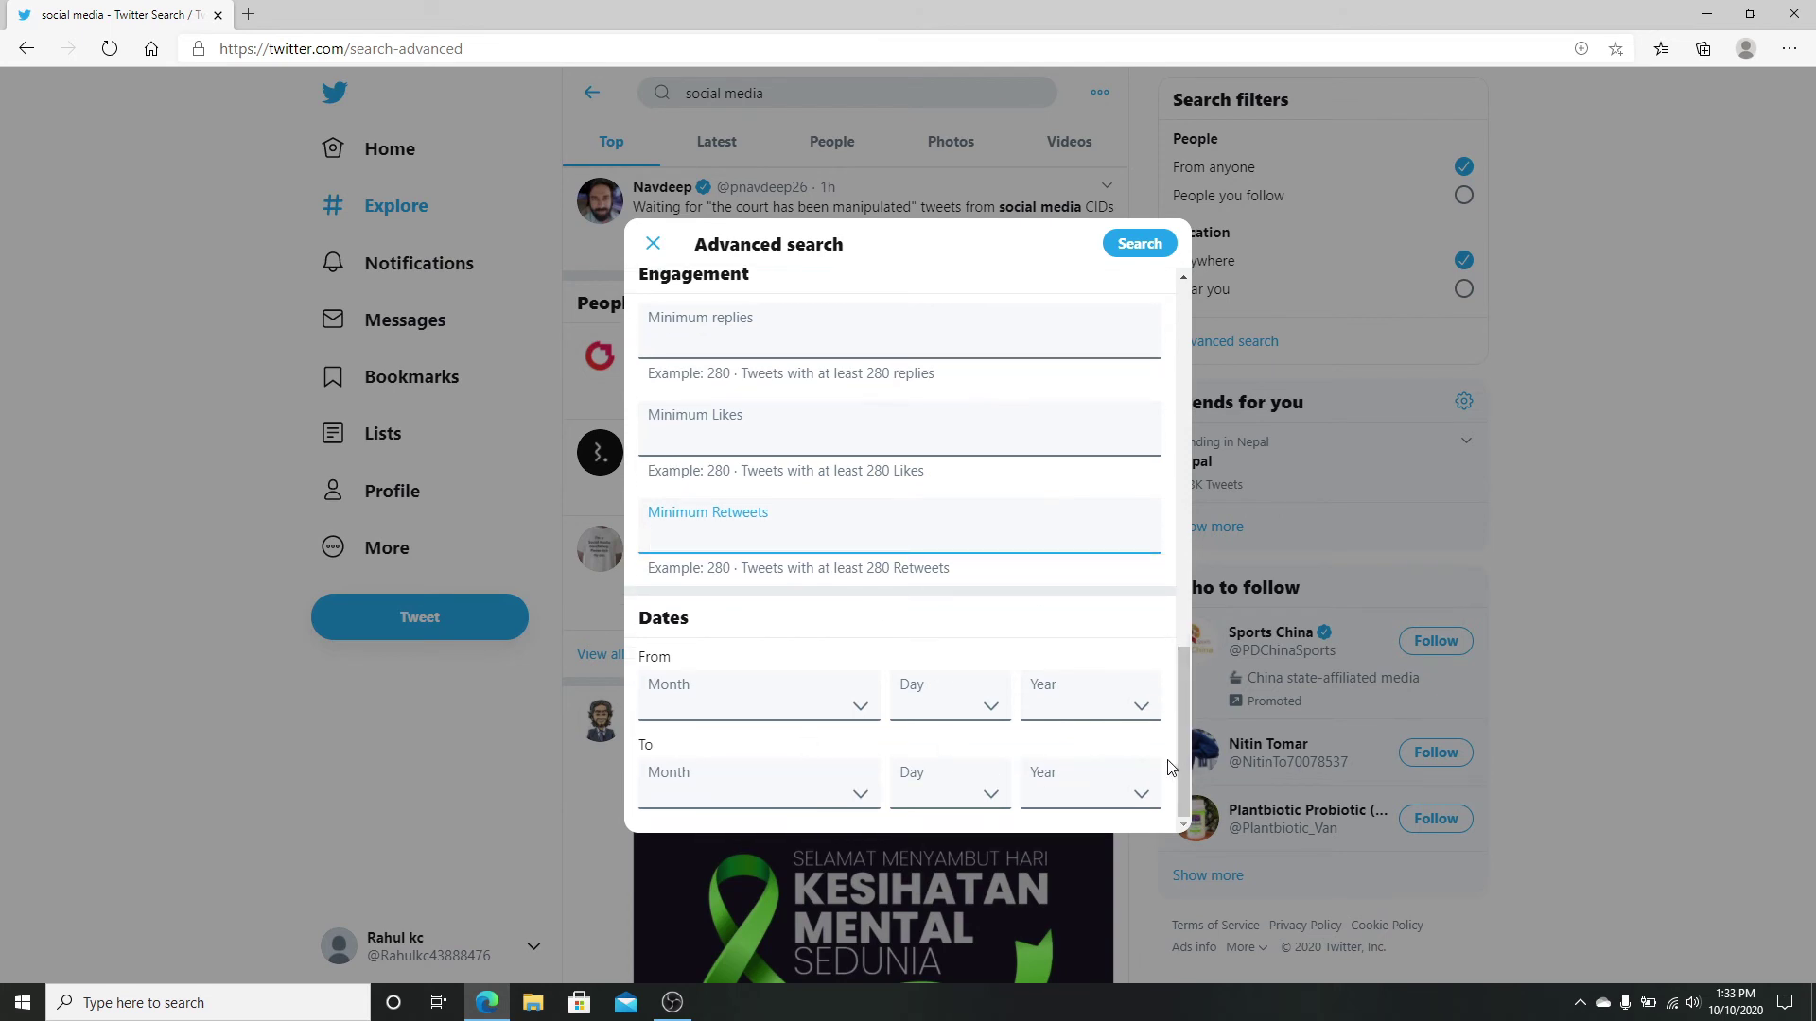
click(1087, 704)
click(1146, 757)
click(945, 704)
click(908, 409)
click(851, 708)
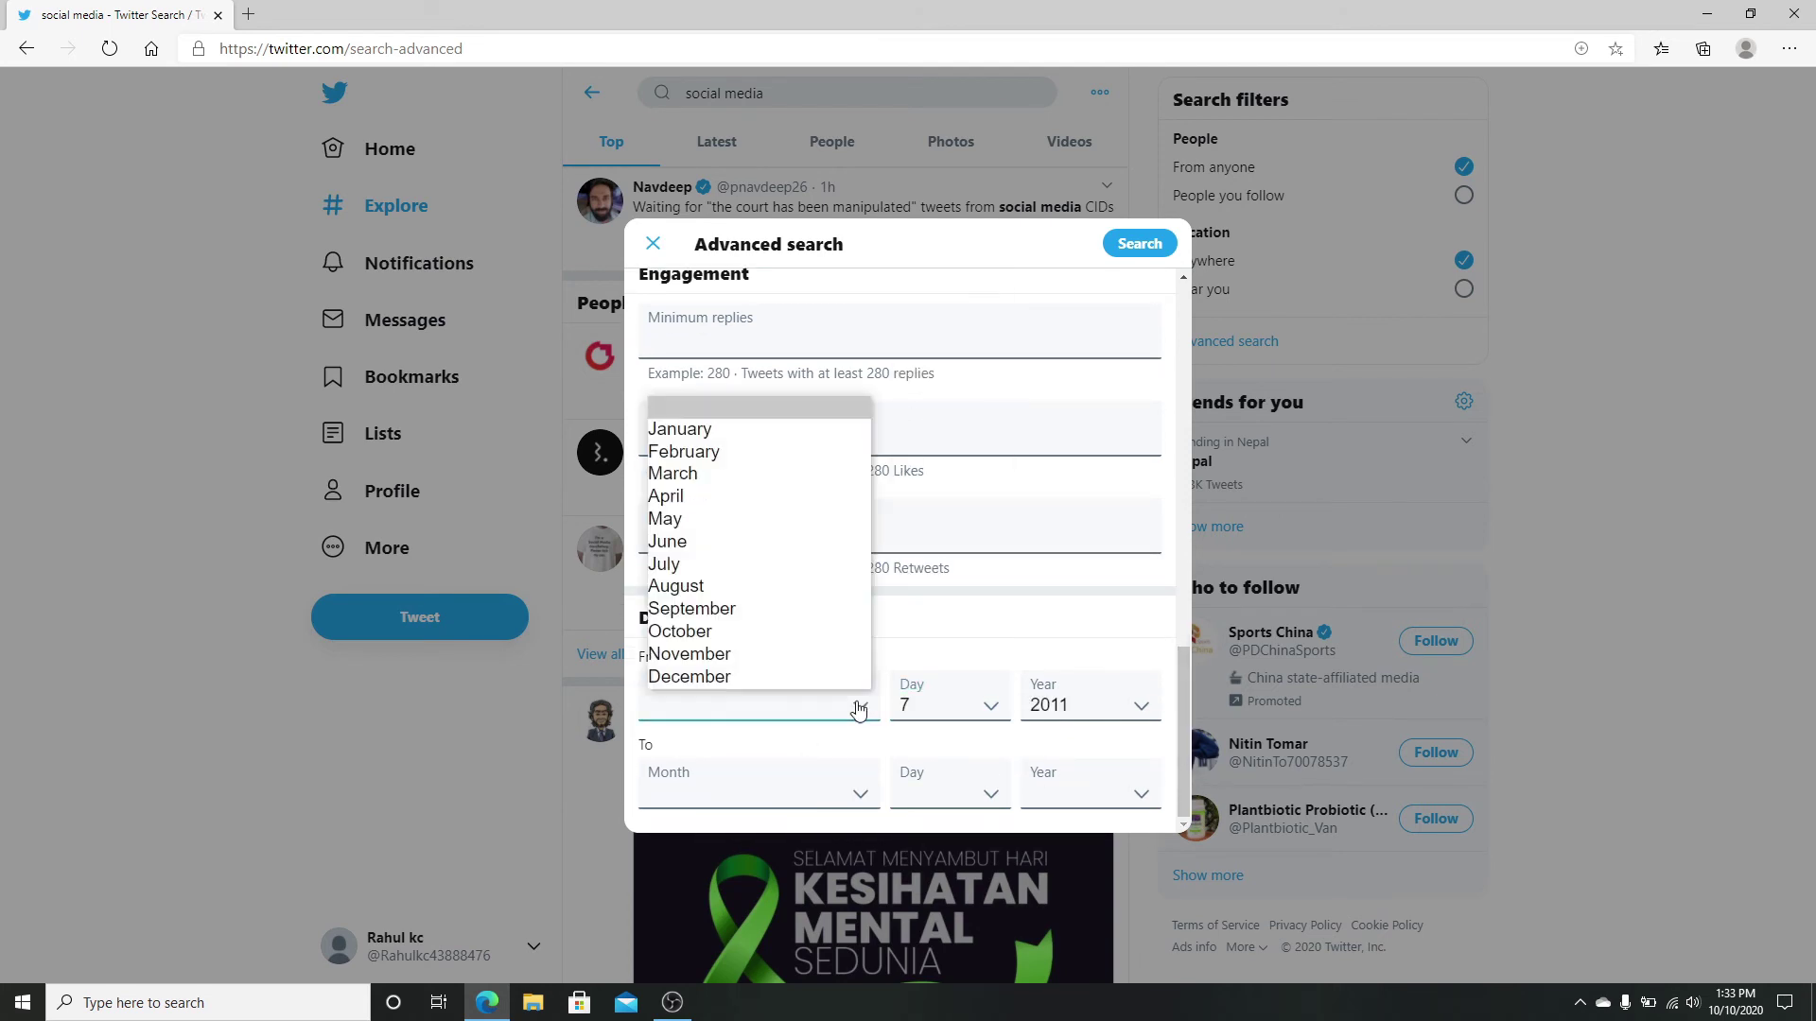
click(710, 679)
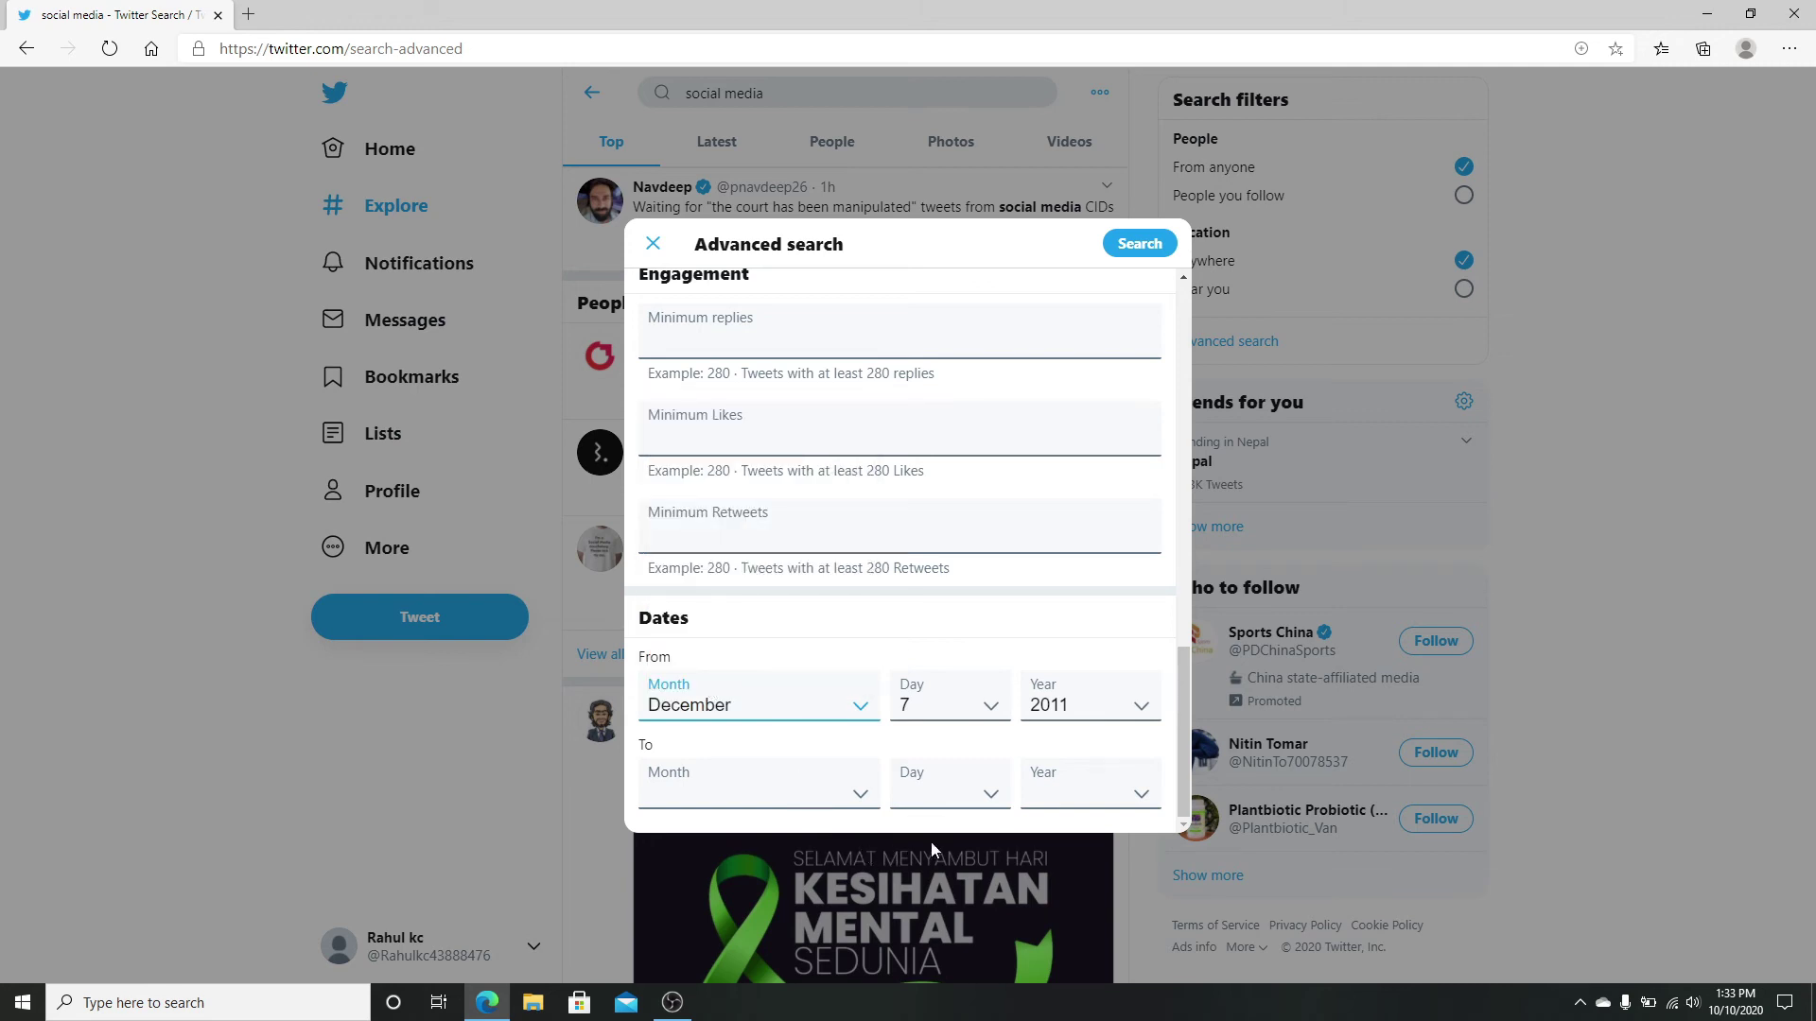
Set the To date to November 5, 2020.
click(859, 795)
click(736, 743)
click(946, 793)
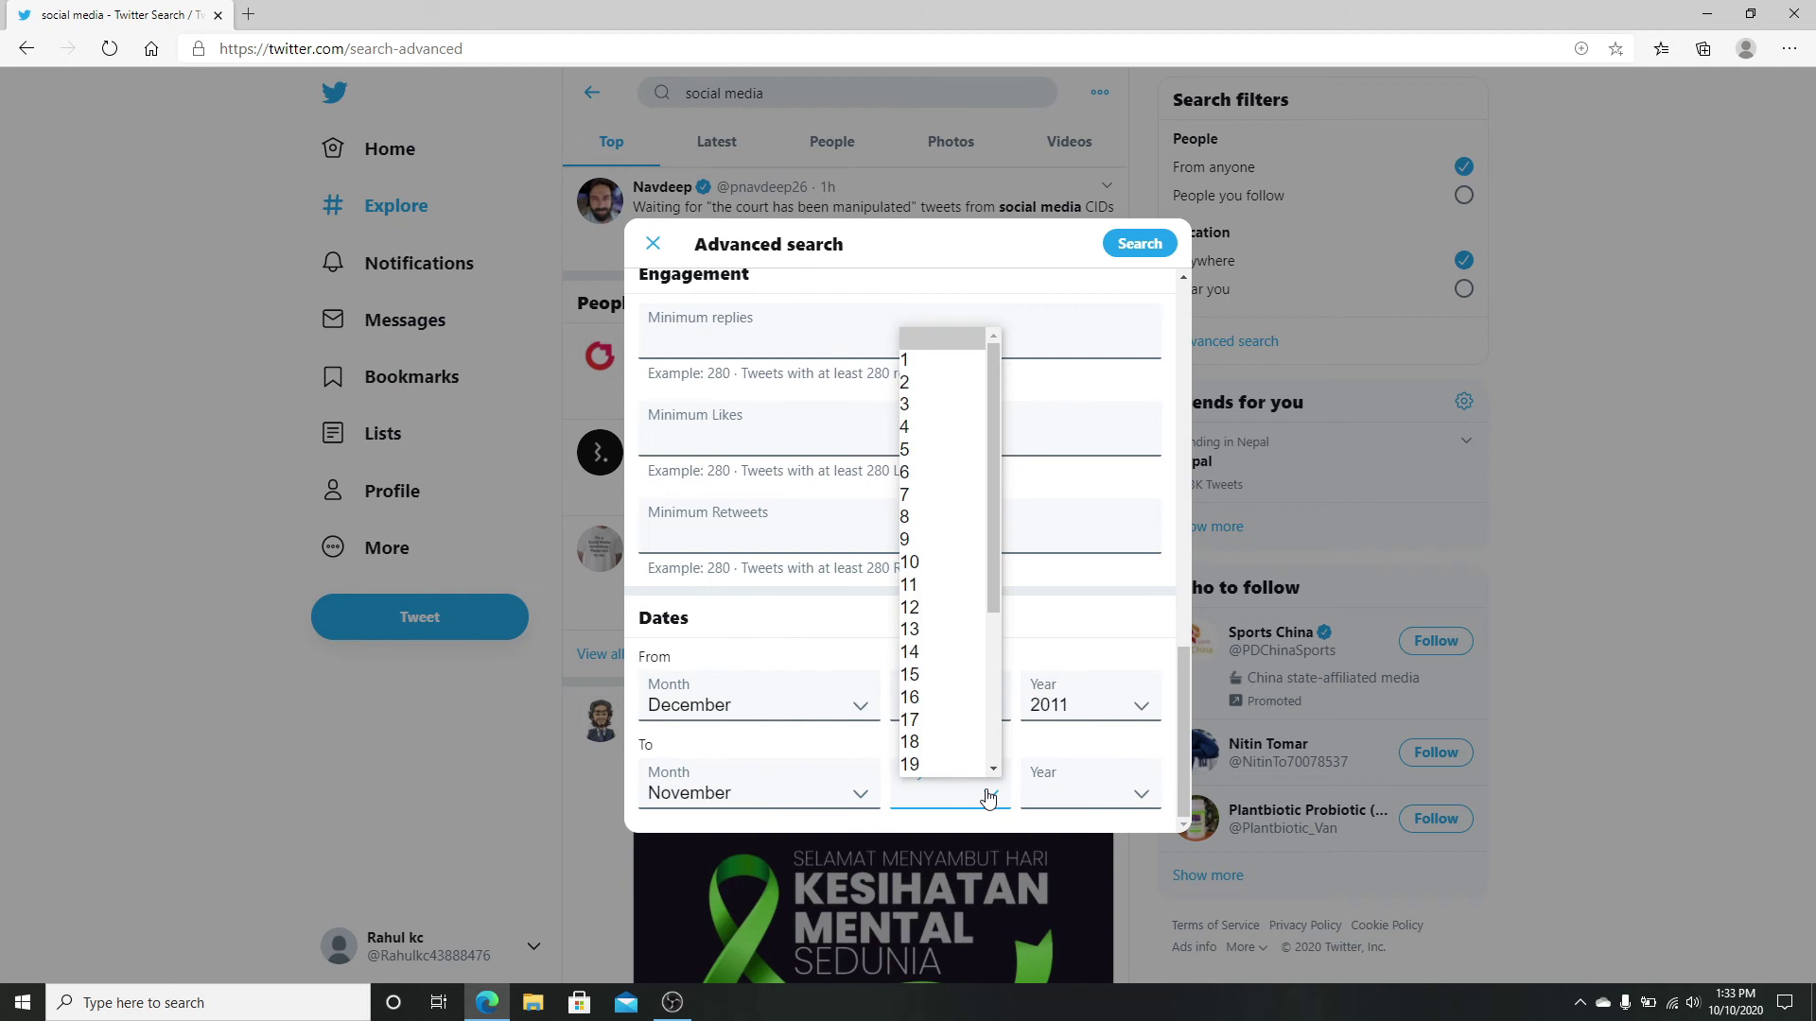
click(950, 449)
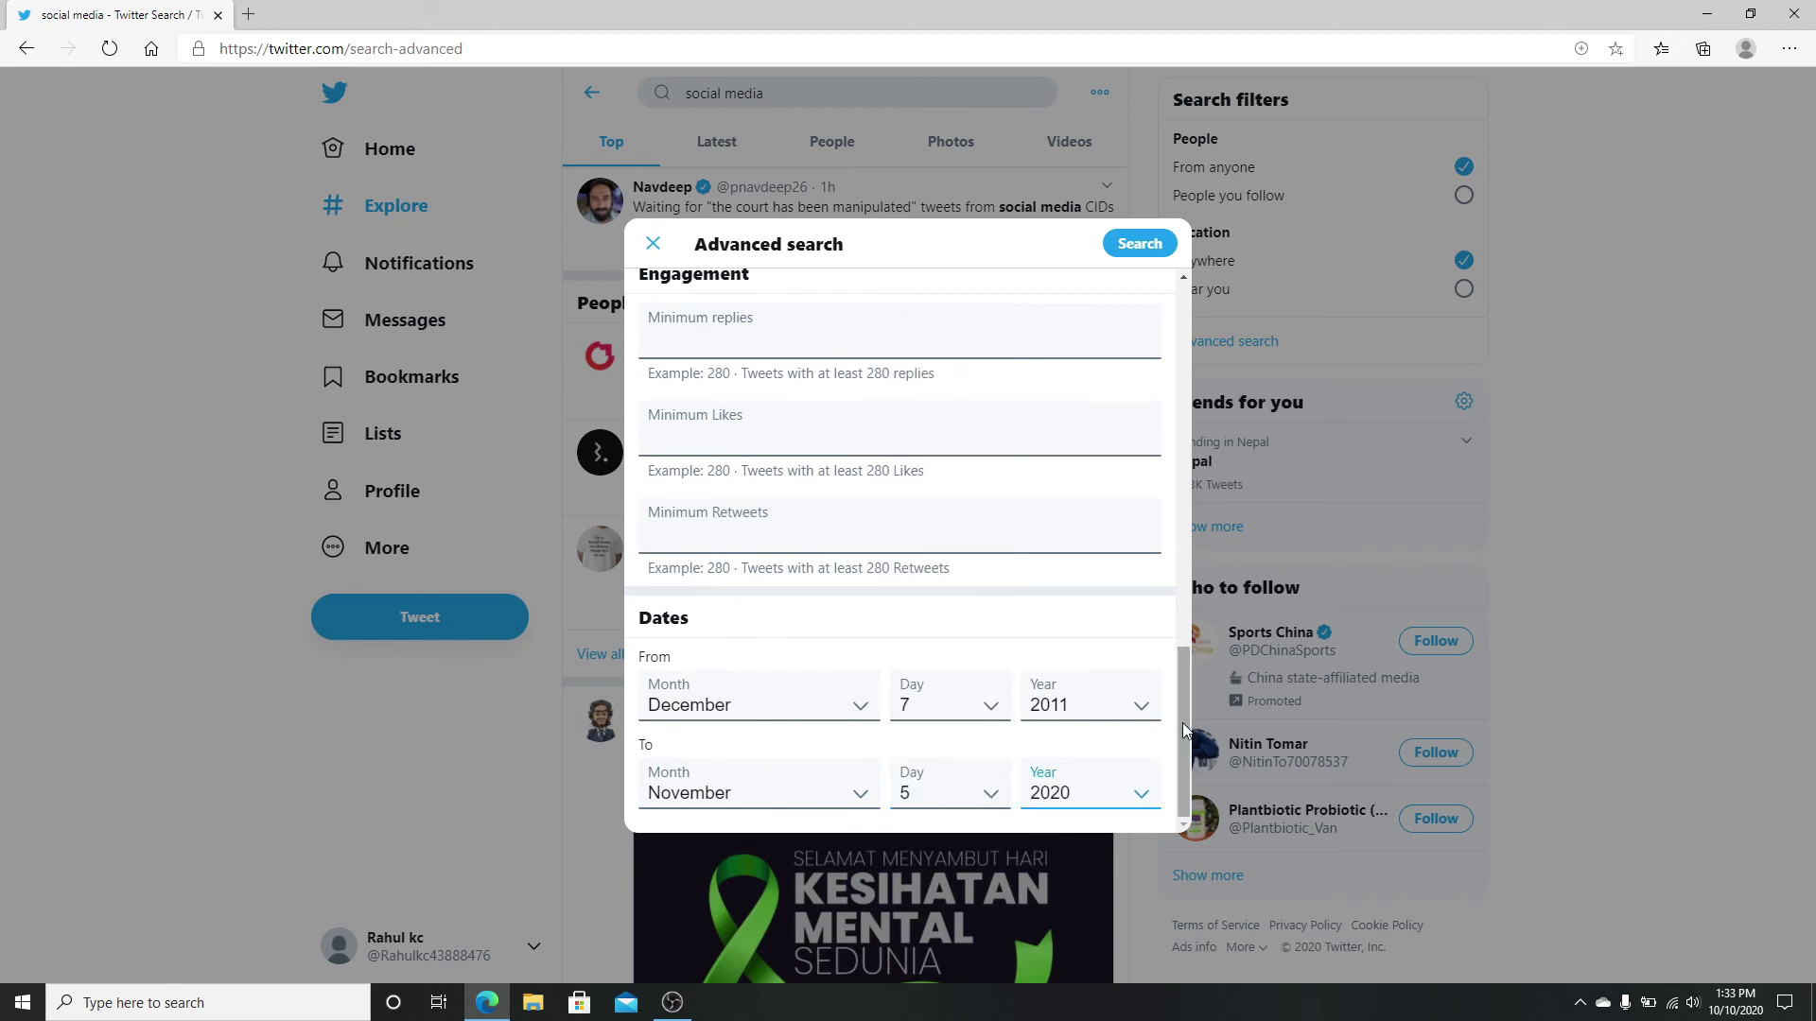
Run the advanced search, then save it from the '...' menu beside the search box.
click(1140, 244)
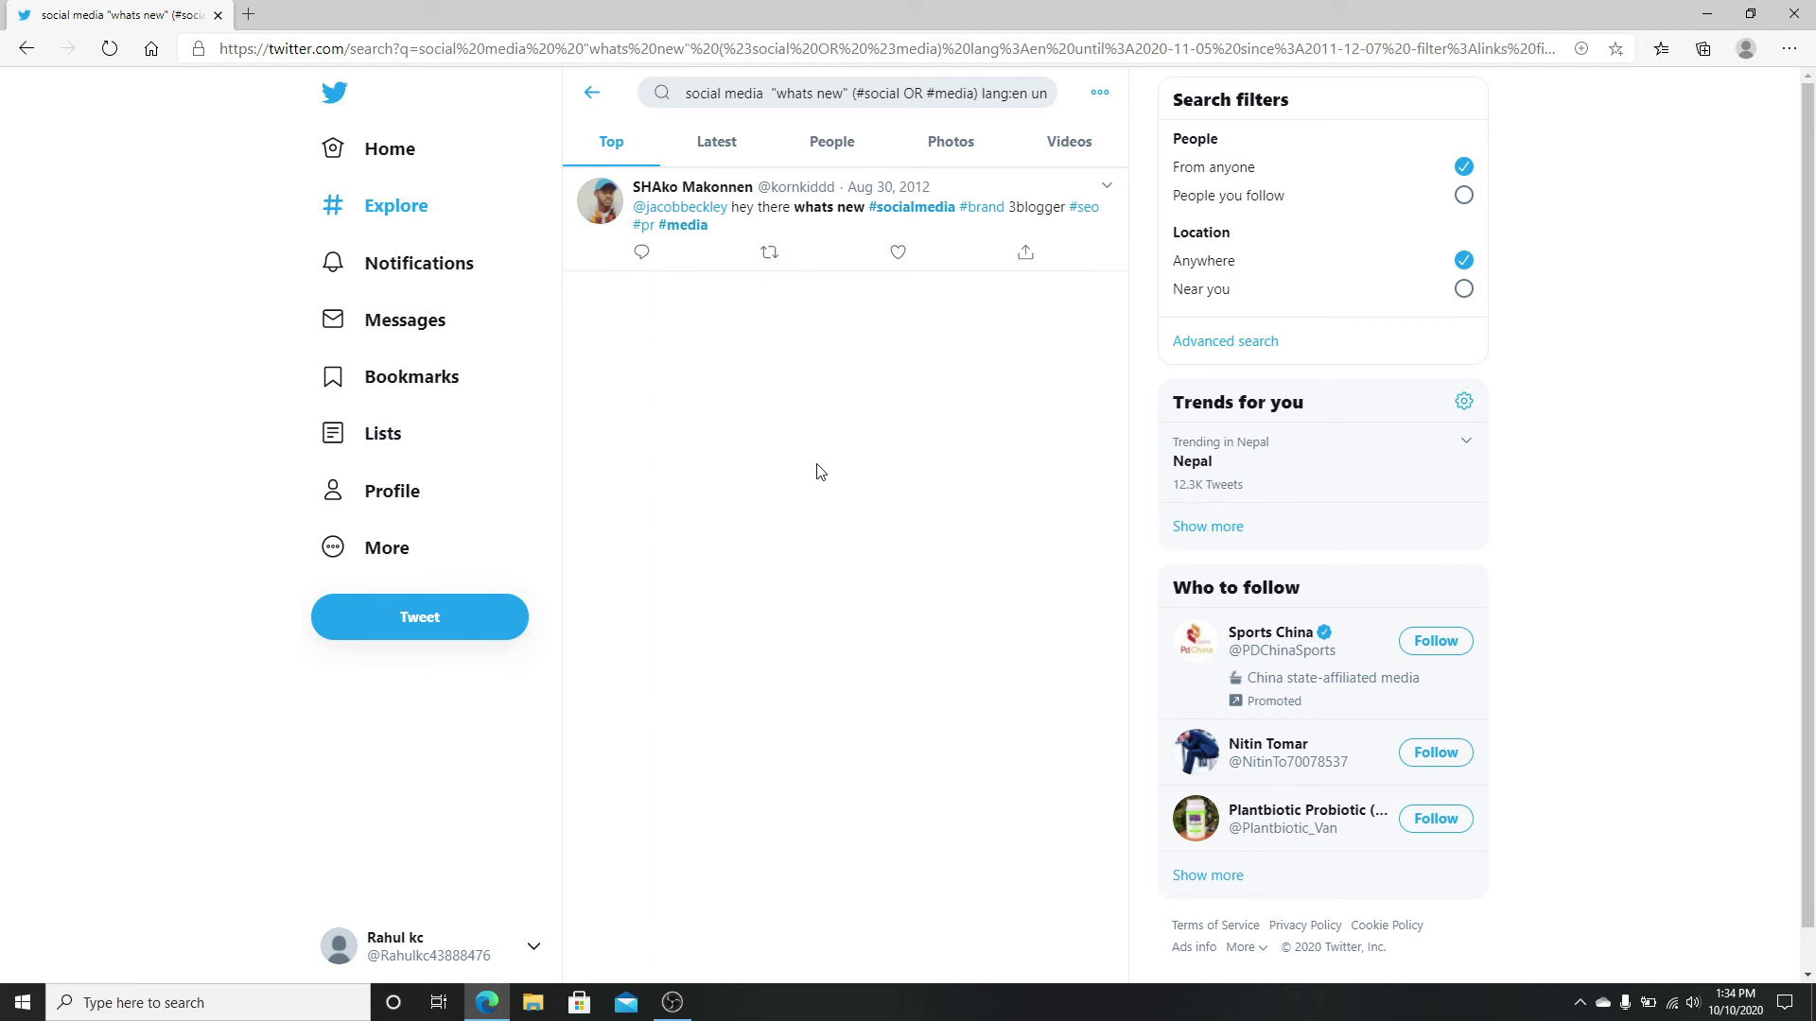
click(1099, 92)
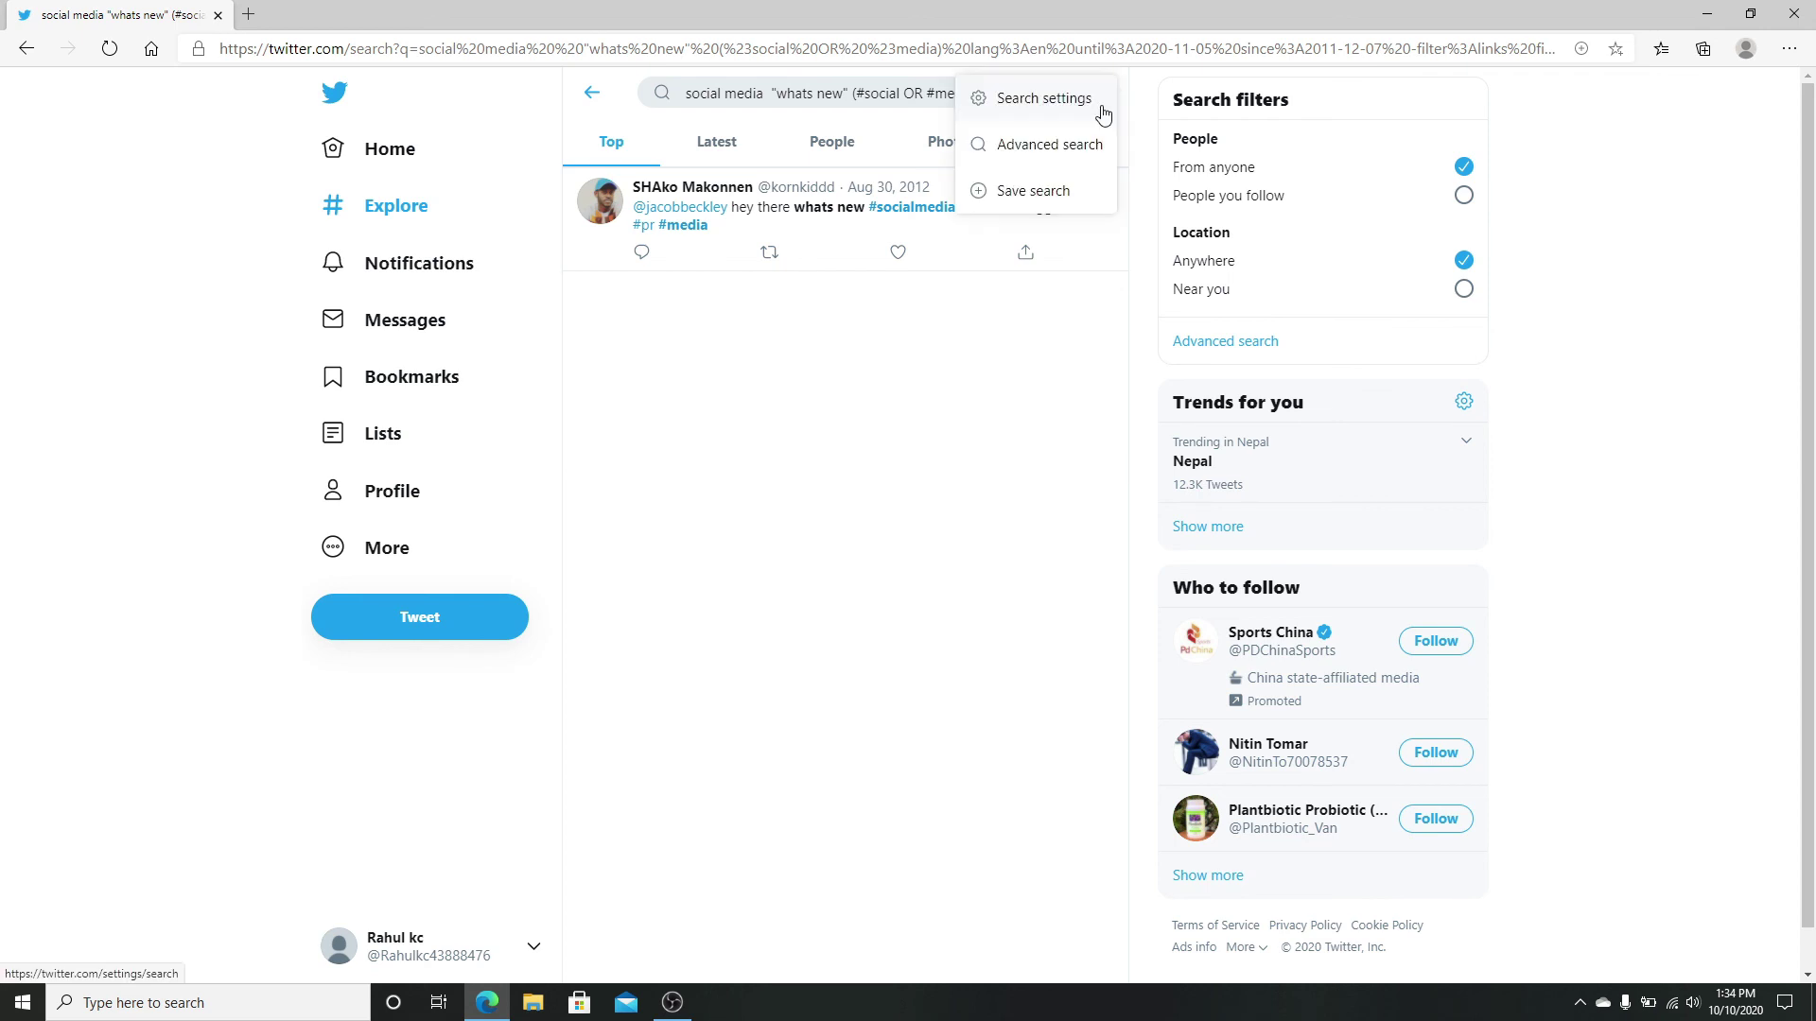
click(1033, 190)
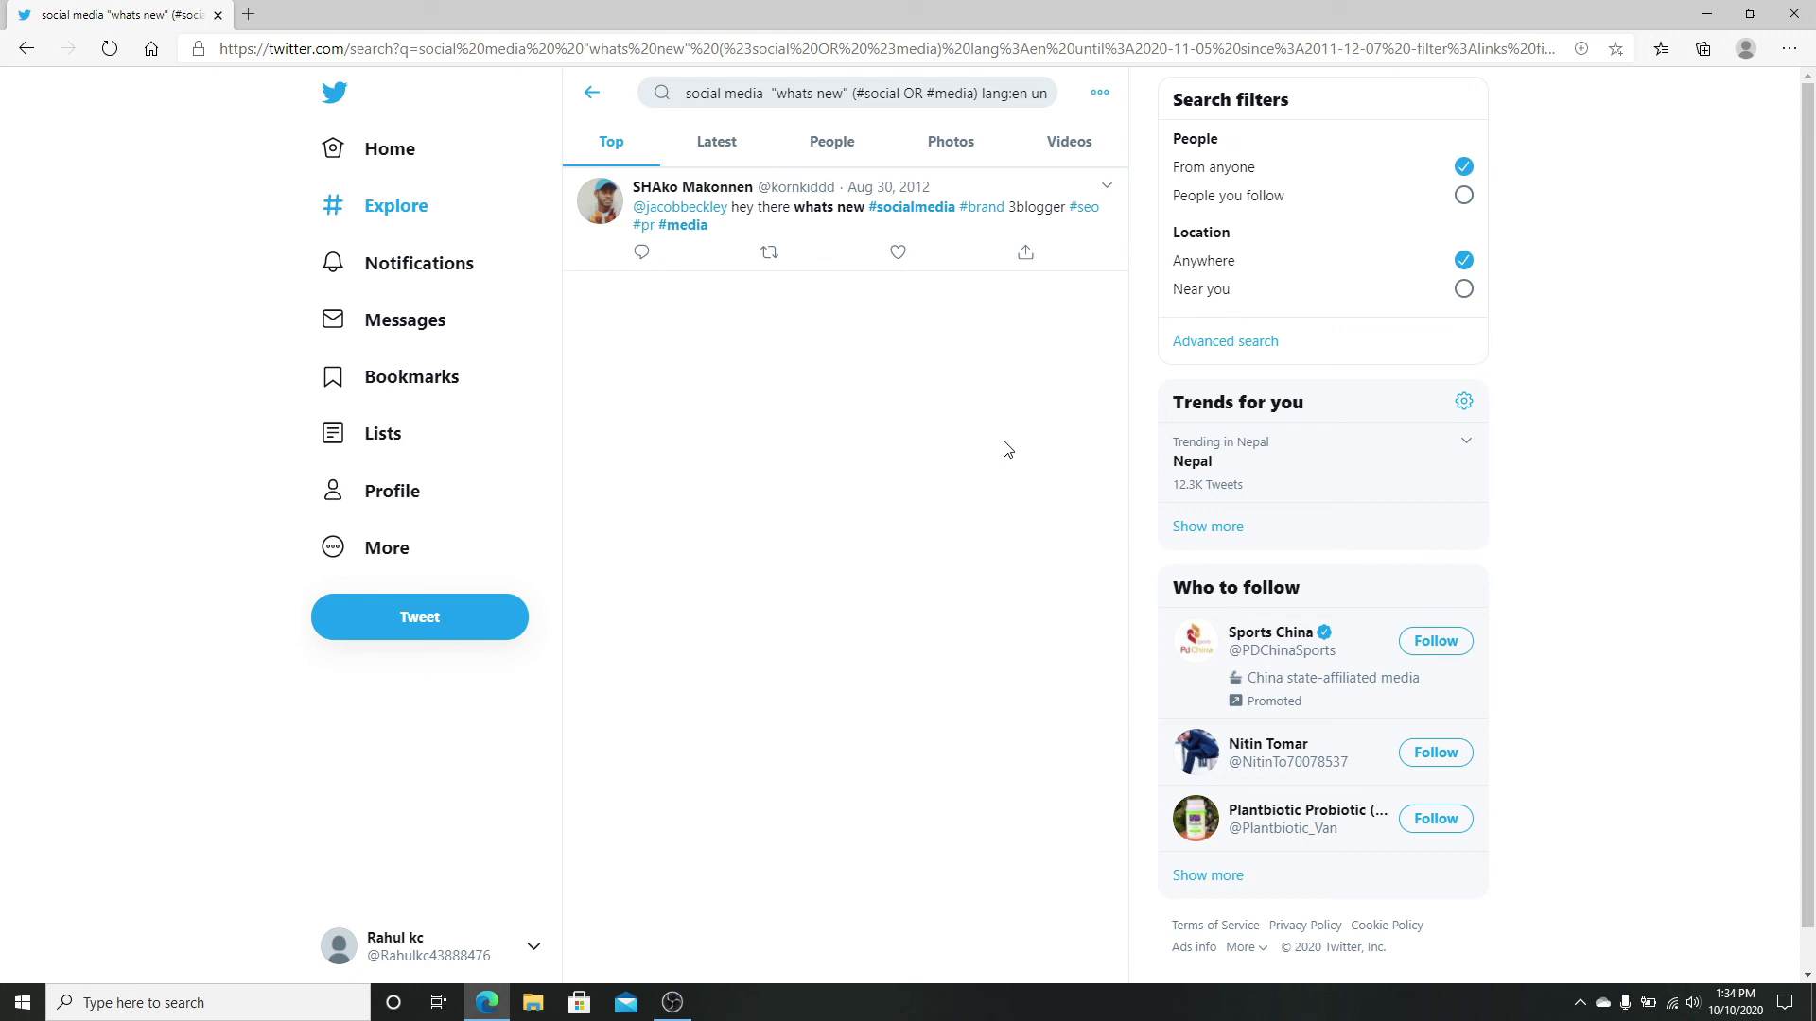
Minimize Edge to show the Windows desktop.
click(1712, 18)
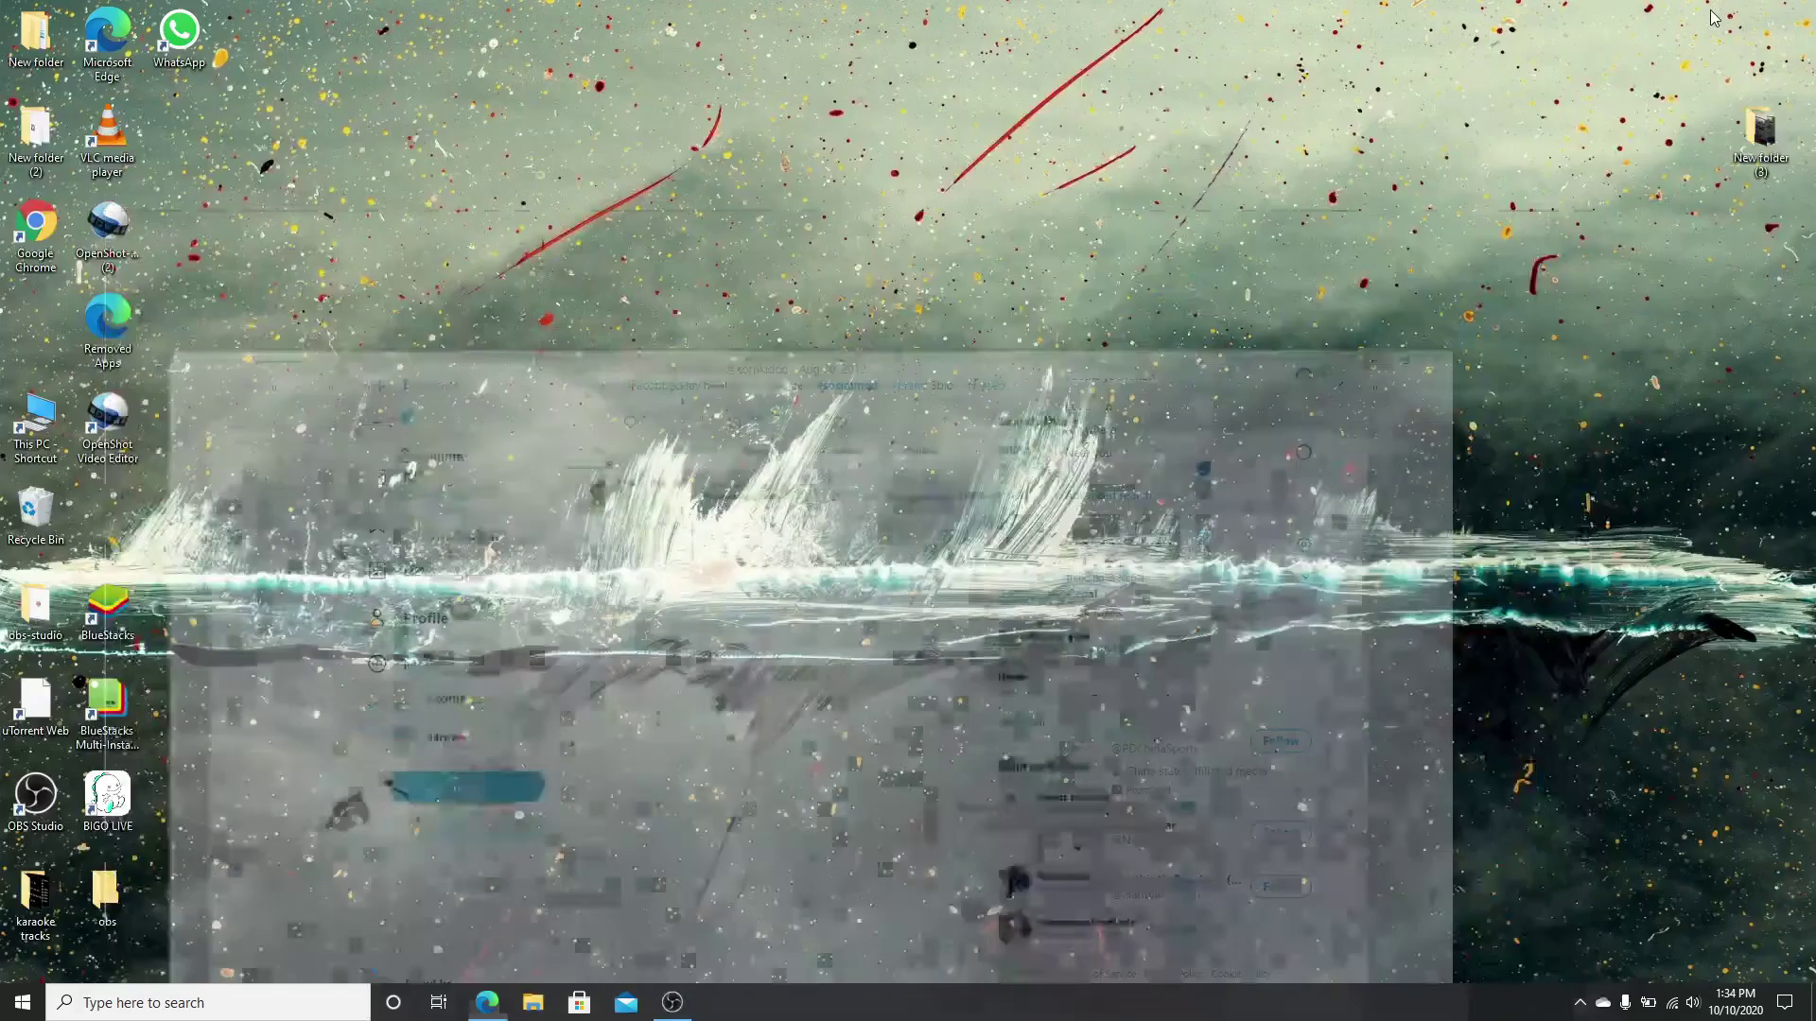